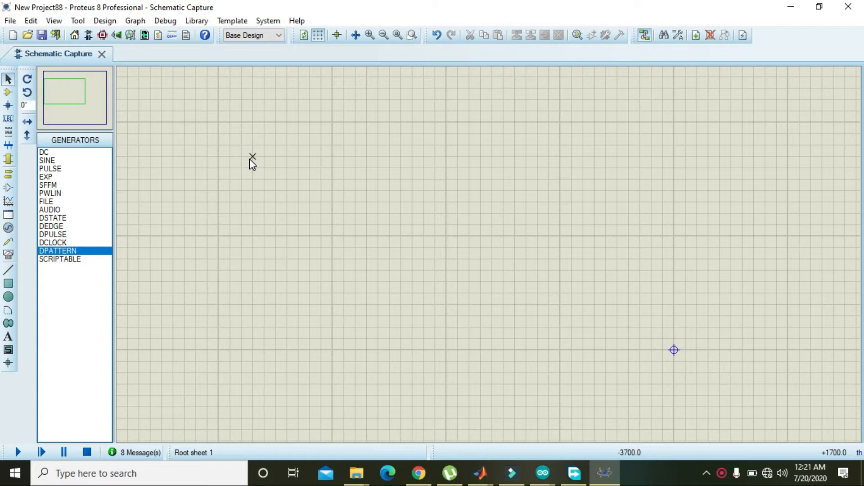
Search the device library for RGB, compare the RGBLED-CA and RGBLED-CC models, and pick RGBLED-CC
left_click(8, 94)
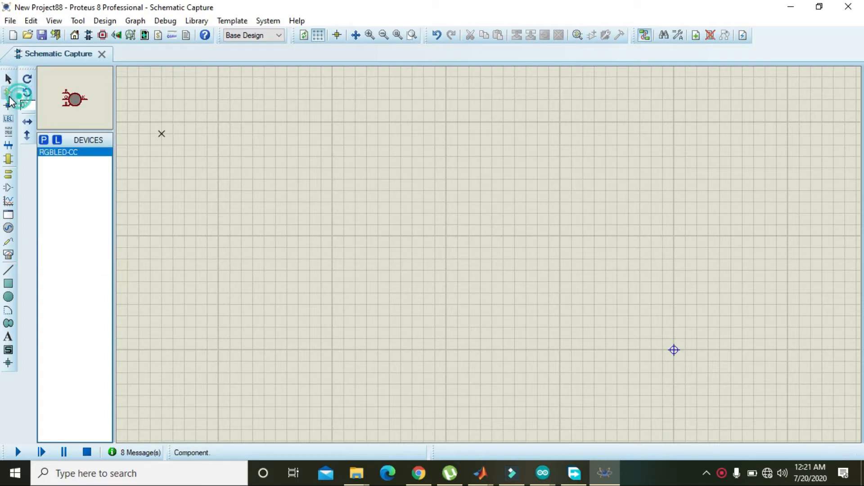
left_click(42, 140)
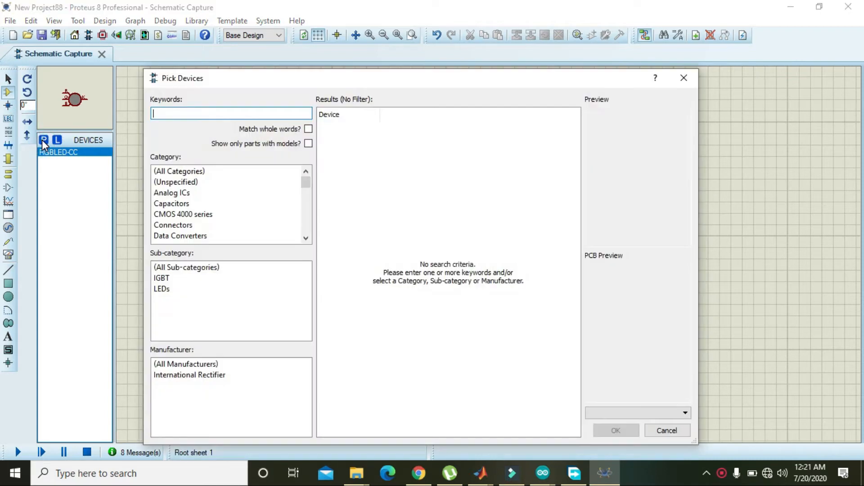
type("RGB")
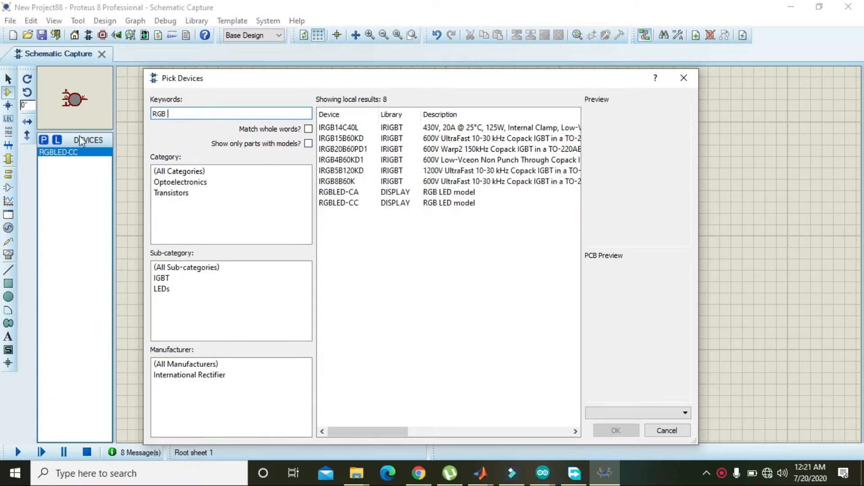
left_click(388, 194)
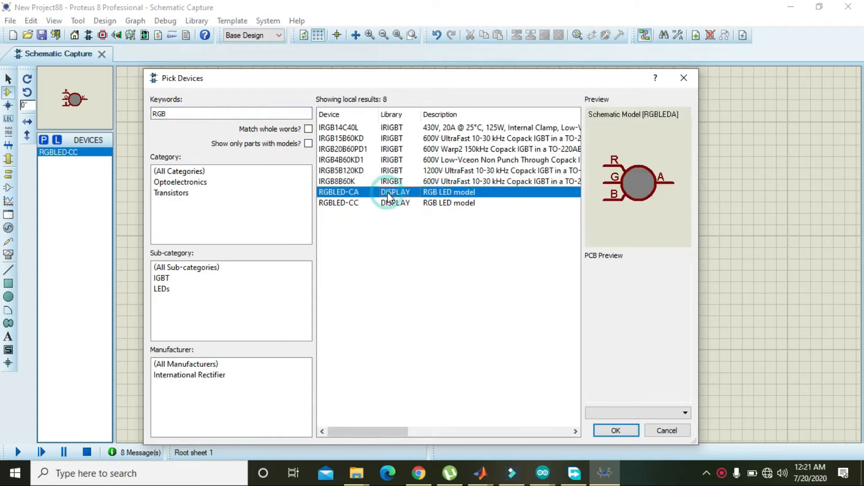
left_click(390, 203)
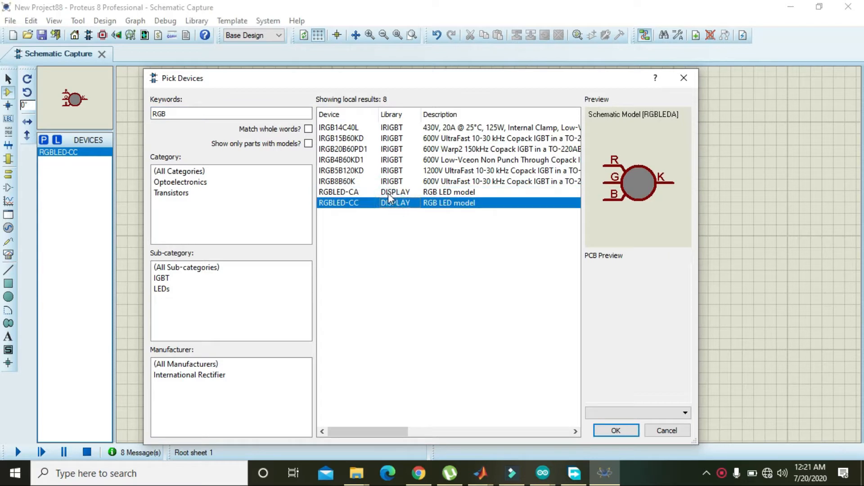
left_click(389, 193)
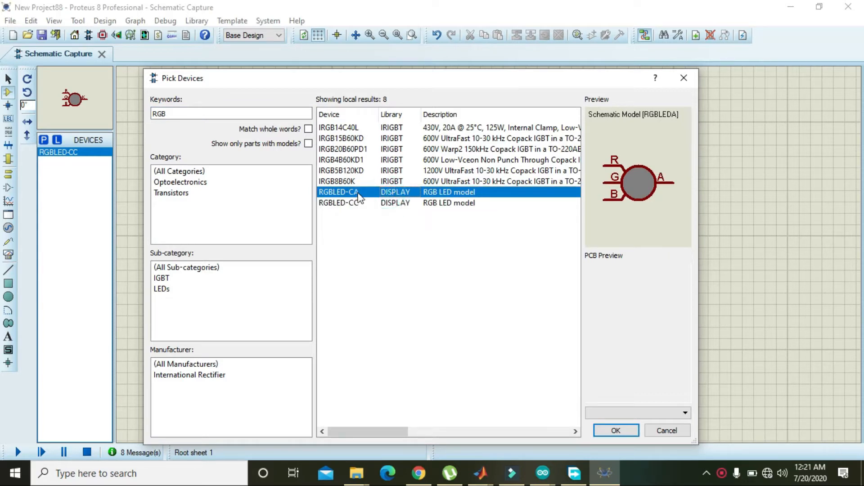
left_click(396, 205)
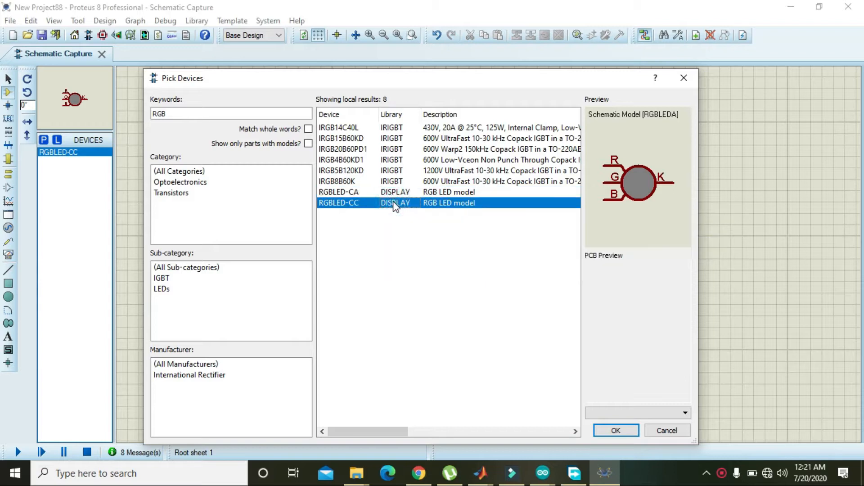
left_click(626, 432)
Place the RGBLED-CC near the middle of the schematic sheet and shift it slightly to the right
left_click(469, 247)
left_click(365, 35)
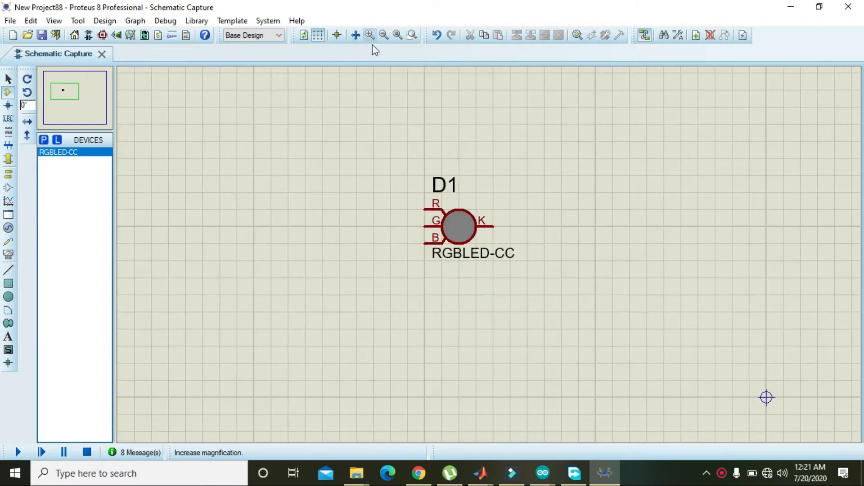
left_click_drag(390, 158, 561, 312)
left_click_drag(514, 265, 507, 249)
left_click(644, 262)
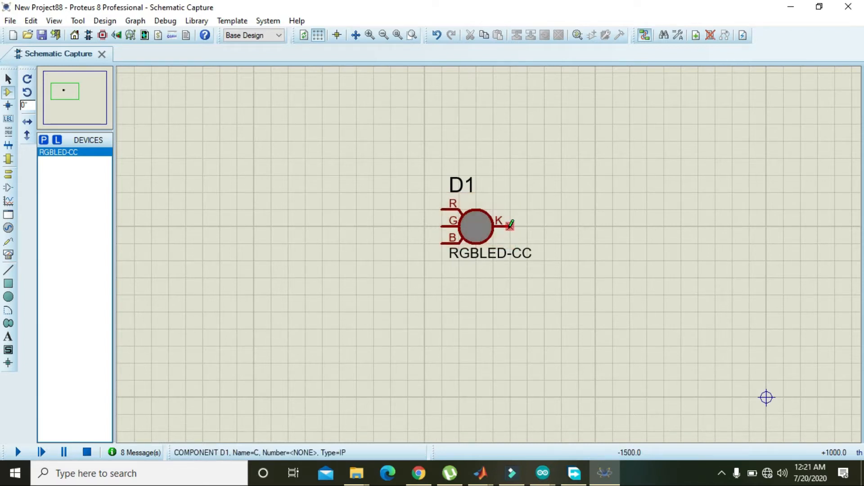
Place a GROUND terminal below and to the right of the RGB LED and wire it to the LED's K pin
left_click(8, 176)
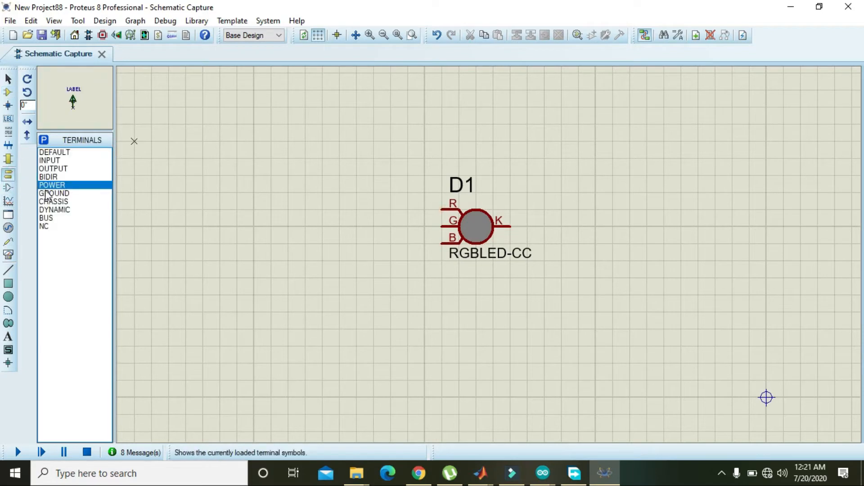
left_click(47, 191)
left_click(544, 312)
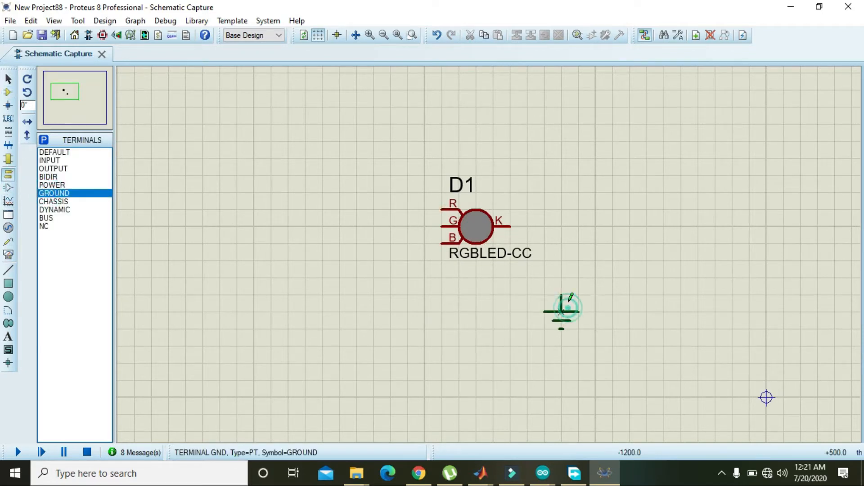
left_click(561, 295)
left_click(510, 227)
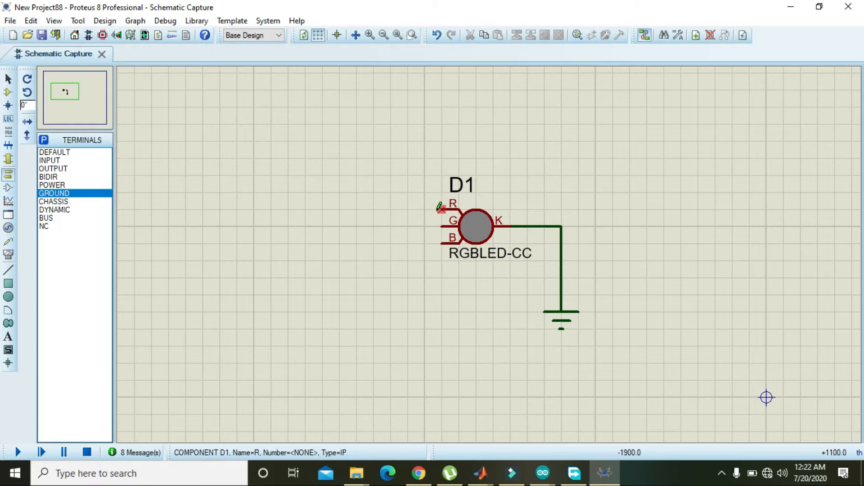
Place a DC generator above and to the left of the RGB LED and wire it to the R pin
left_click(9, 228)
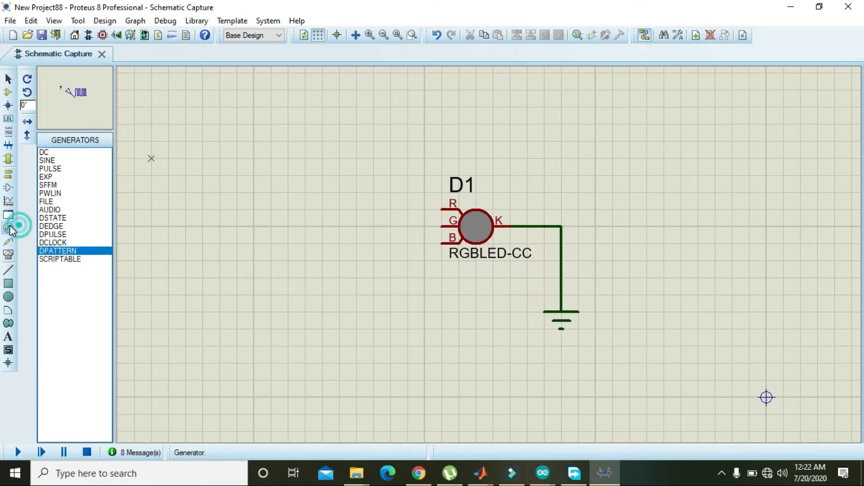
left_click(67, 152)
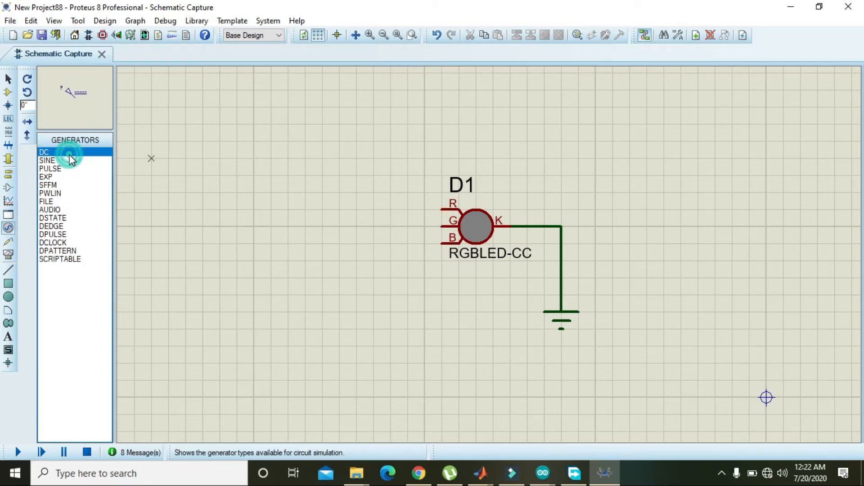
left_click(305, 159)
left_click(305, 158)
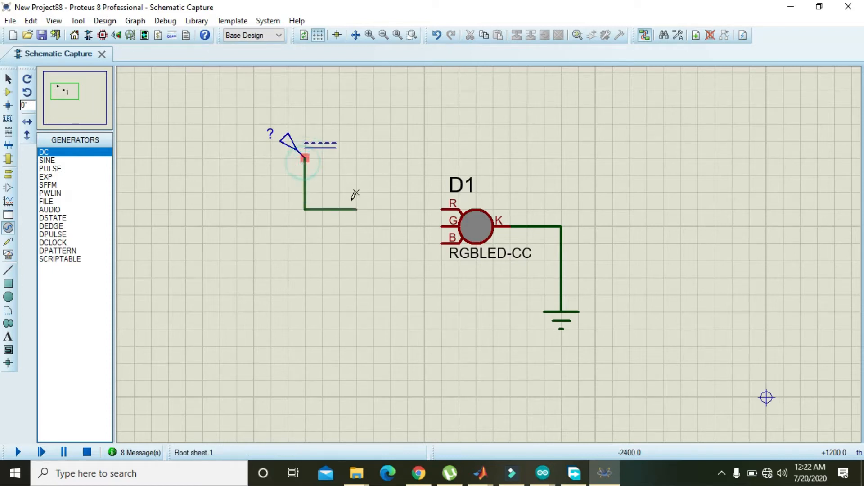
left_click(441, 209)
Place a second DC generator to the left of the LED, level with the G pin, and wire it to that pin
left_click(271, 243)
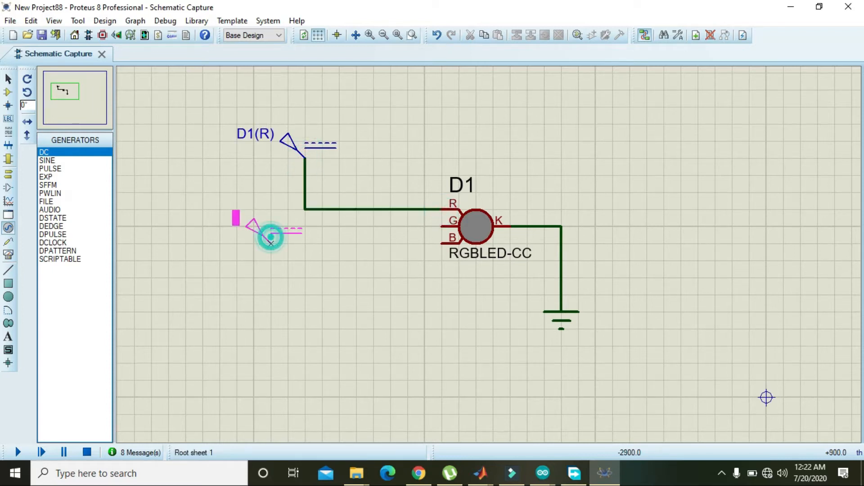
left_click(204, 227)
left_click(204, 227)
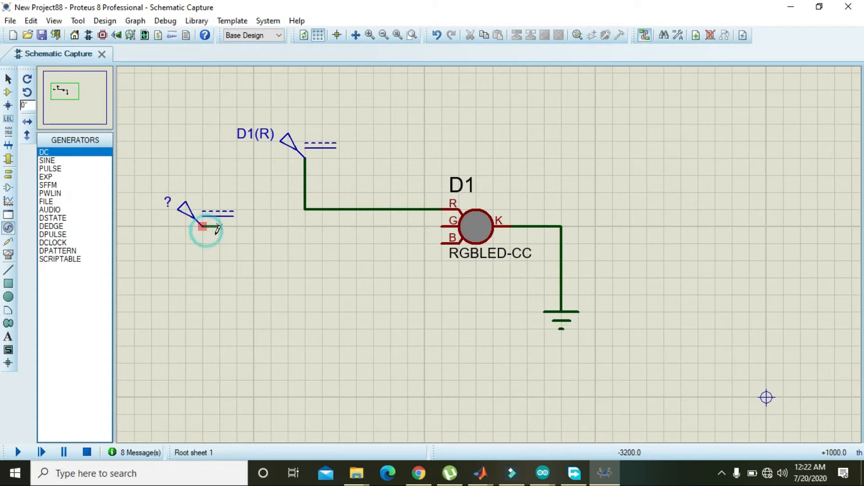
left_click(441, 226)
Place a third DC generator below the green-channel wire and connect it to the LED's B pin
left_click(303, 272)
left_click(288, 280)
left_click(289, 279)
left_click(408, 243)
left_click(441, 243)
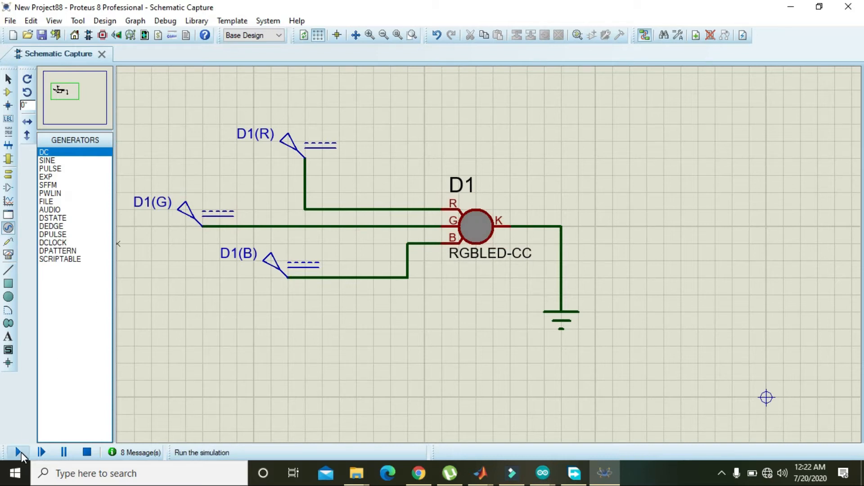
Inspect the R-pin generator's DC properties without changing them, and run and stop a simulation of the circuit
double_click(291, 148)
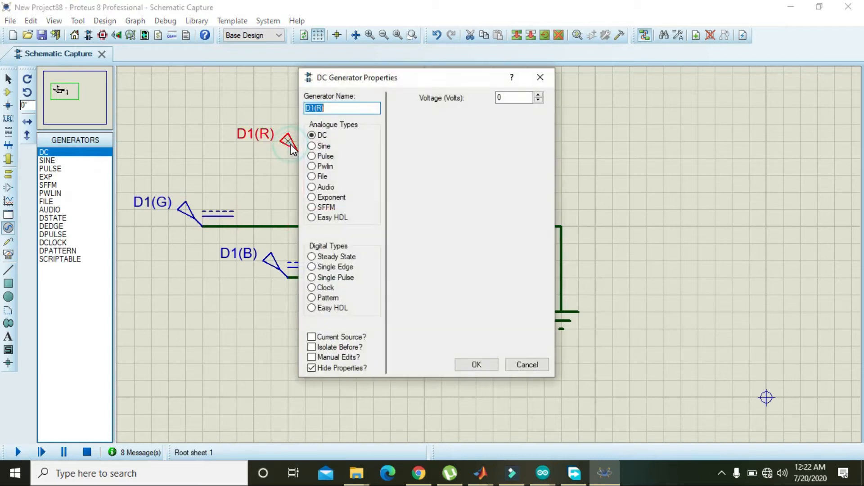
left_click(545, 81)
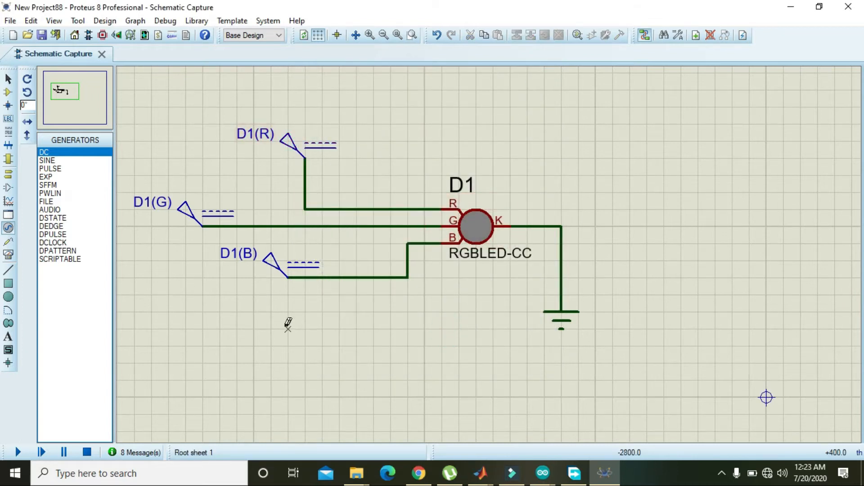
left_click(19, 451)
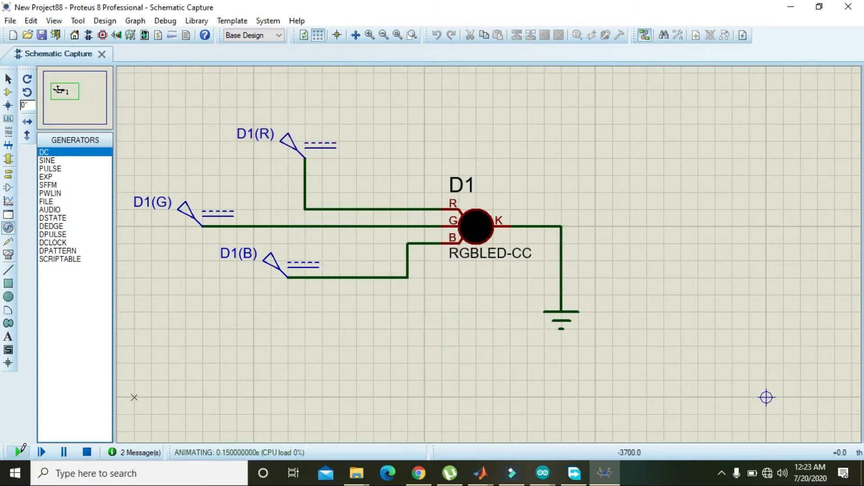
left_click(87, 451)
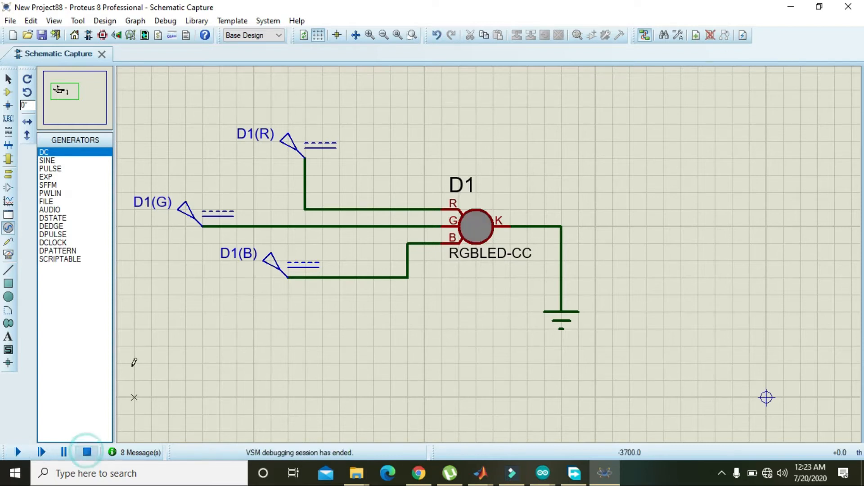
Give the R-pin generator a DC supply voltage and test the LED by running and stopping the simulation
double_click(291, 151)
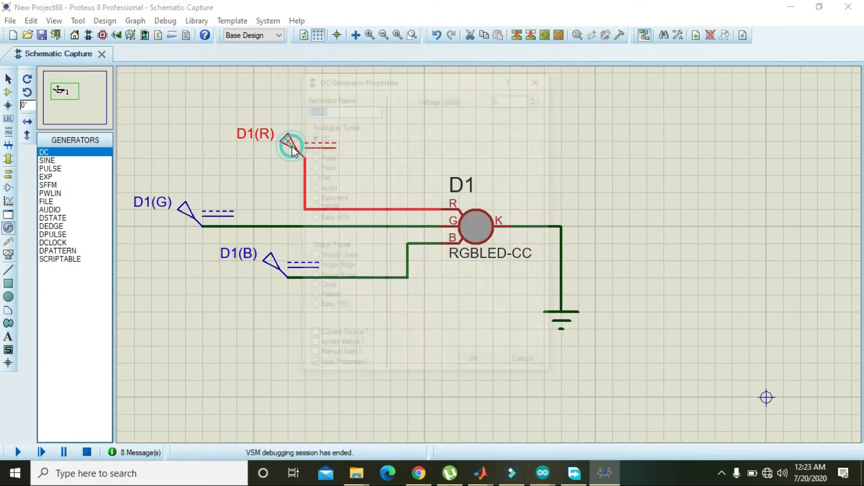
double_click(507, 97)
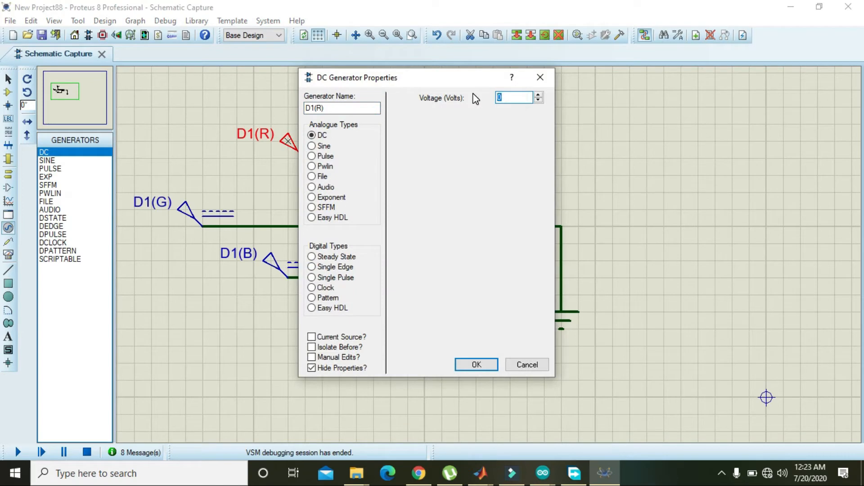
left_click(491, 367)
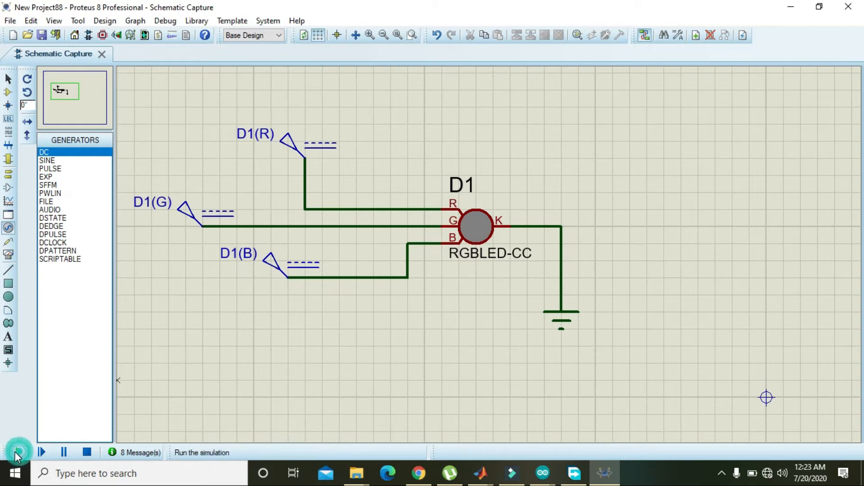
left_click(18, 452)
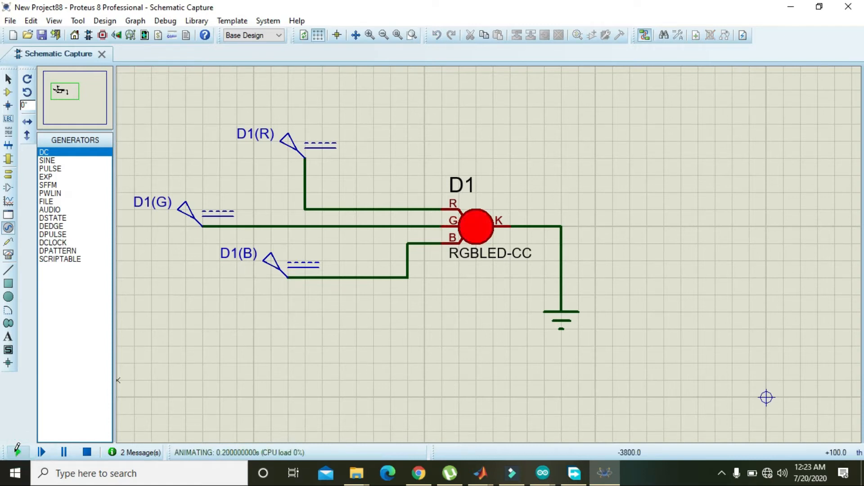
left_click(87, 452)
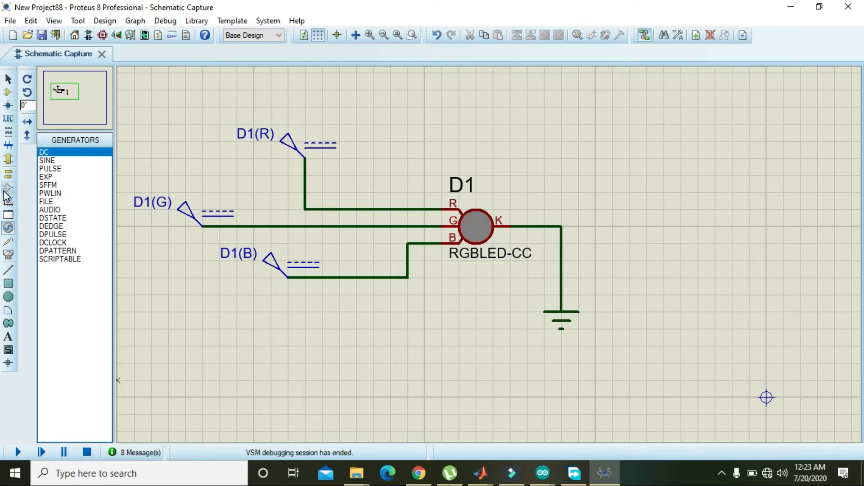
left_click(9, 20)
left_click(45, 104)
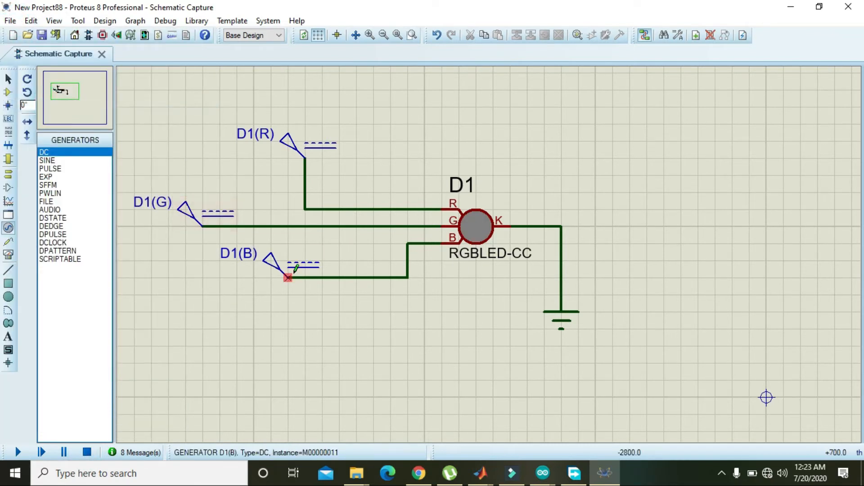
Give the G-pin generator a DC supply voltage as well, and run and stop the simulation to test the mixed colour
double_click(197, 221)
double_click(496, 98)
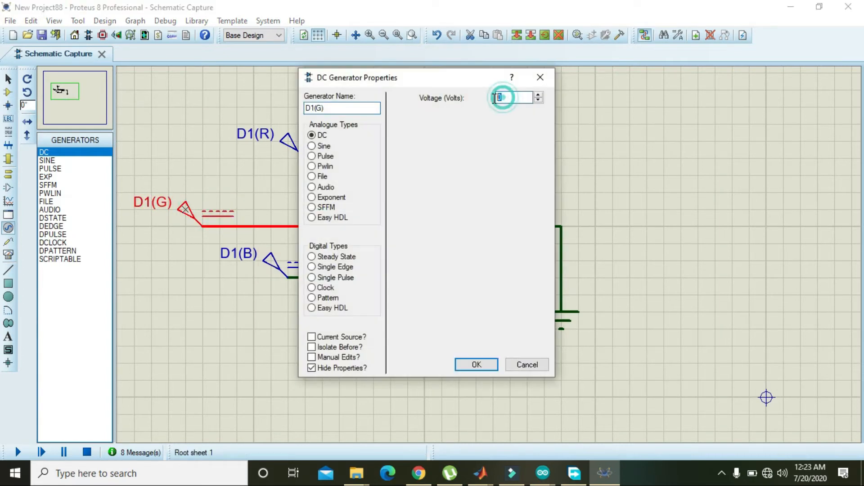
left_click(478, 363)
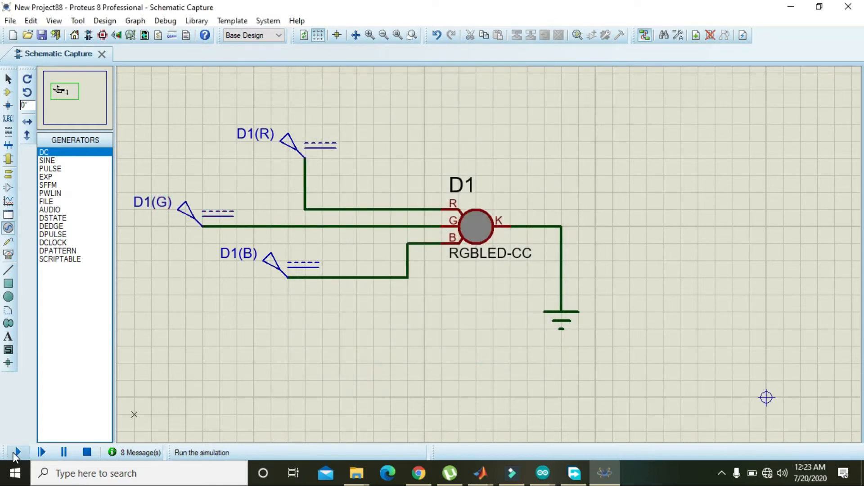
left_click(16, 453)
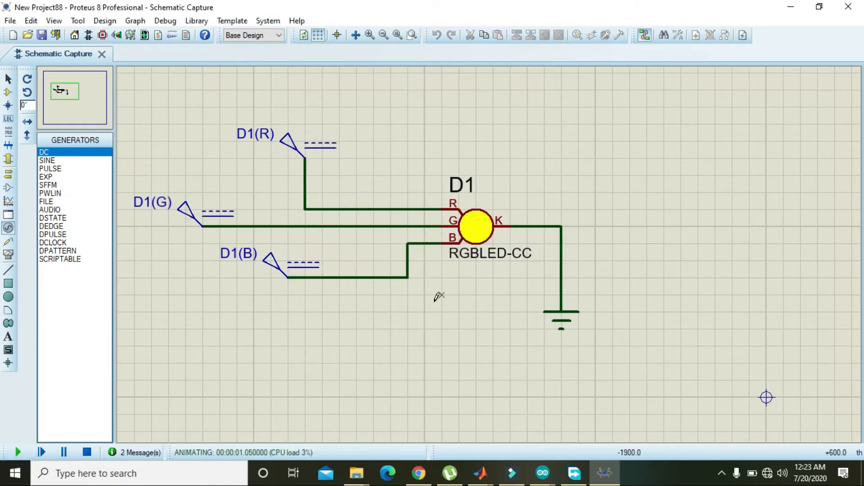
left_click(271, 260)
left_click(87, 452)
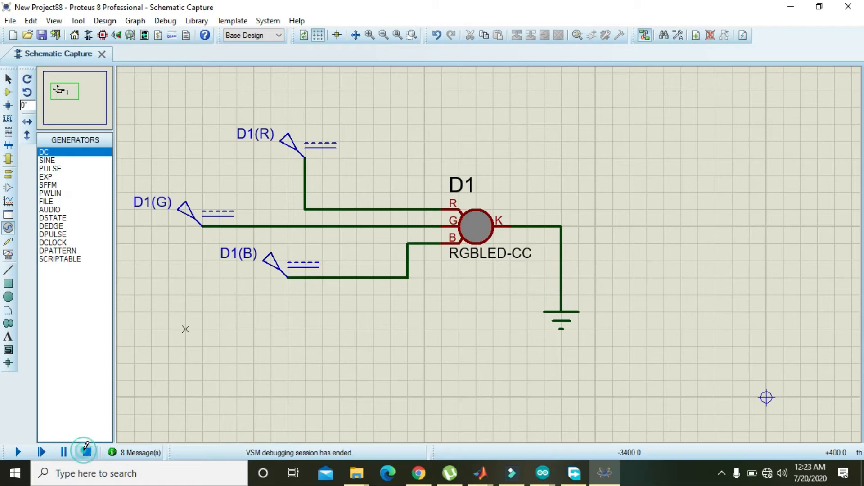
Set the B-pin generator's voltage to 5 V and run the simulation with all three channels powered
double_click(270, 270)
double_click(510, 98)
type("5")
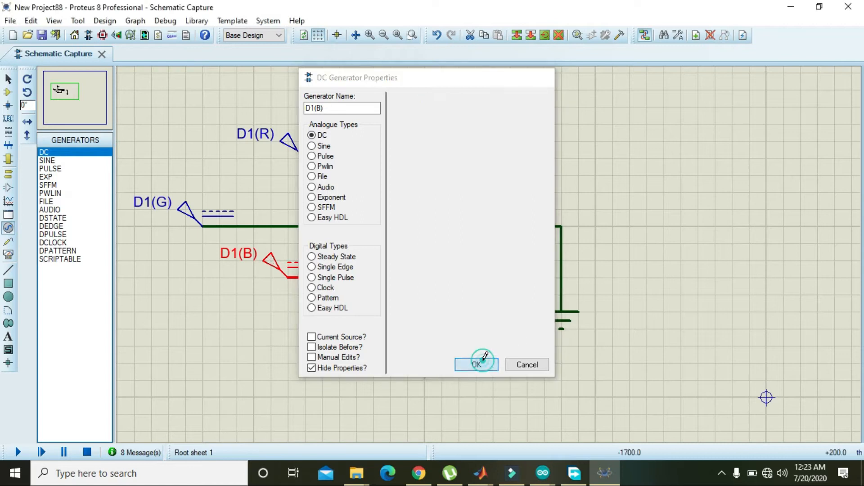
left_click(476, 363)
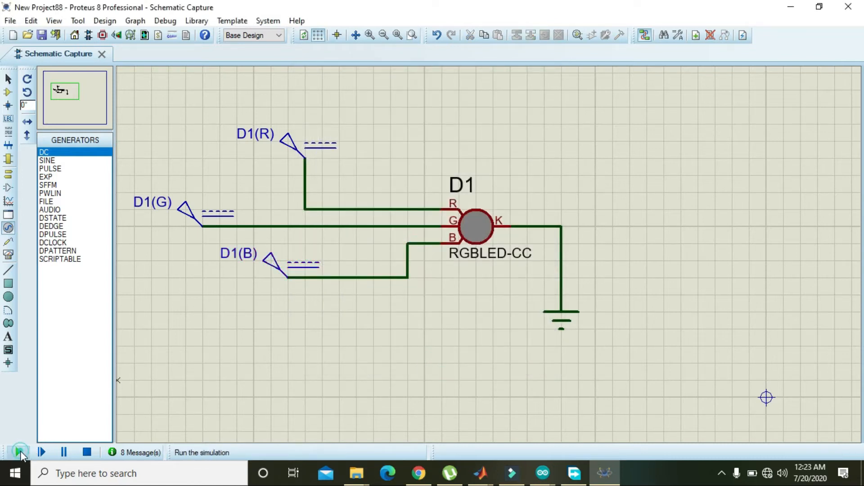
left_click(18, 452)
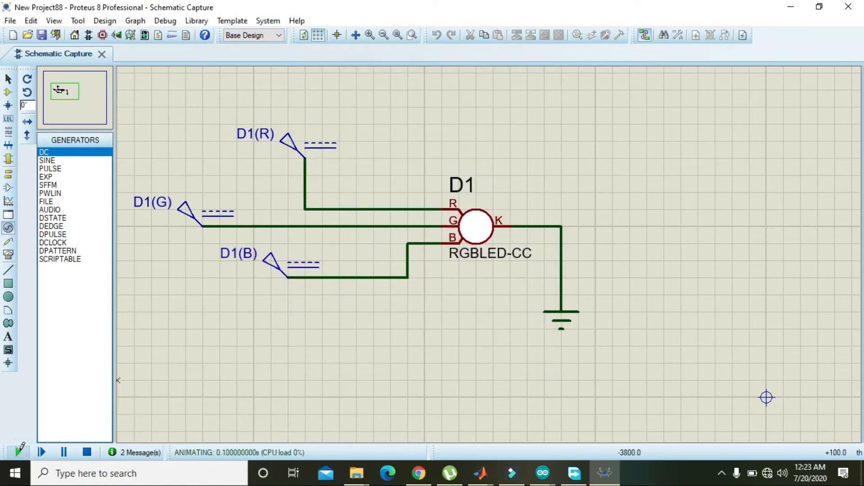
Stop the running simulation, set the R-pin generator's voltage to 4 V, and run and stop the simulation again
left_click(87, 452)
left_click(288, 145)
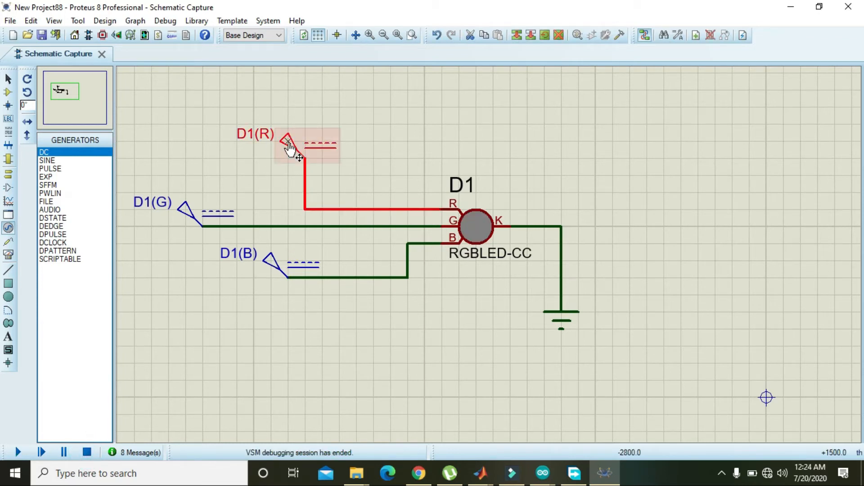
double_click(288, 143)
double_click(501, 98)
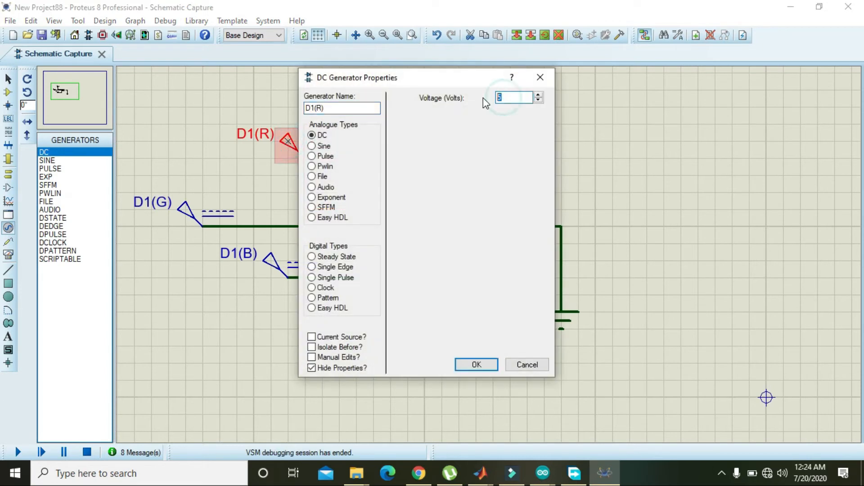
type("4")
left_click(467, 374)
left_click(131, 395)
left_click(17, 452)
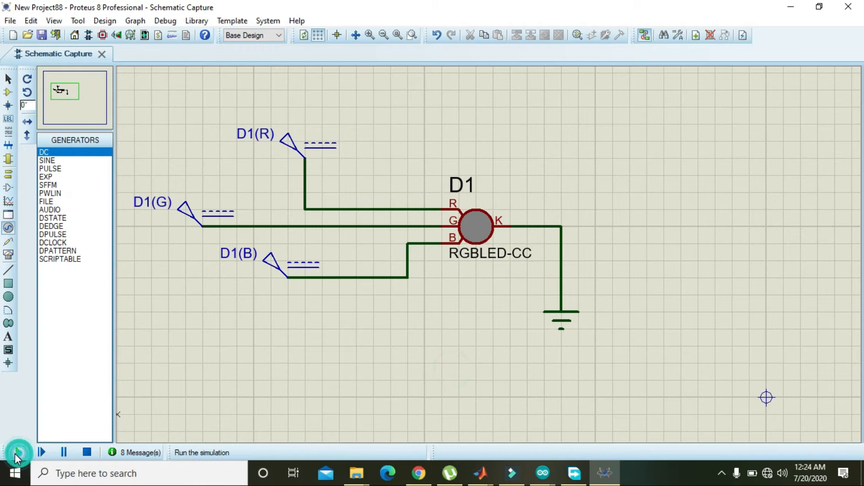
left_click(87, 452)
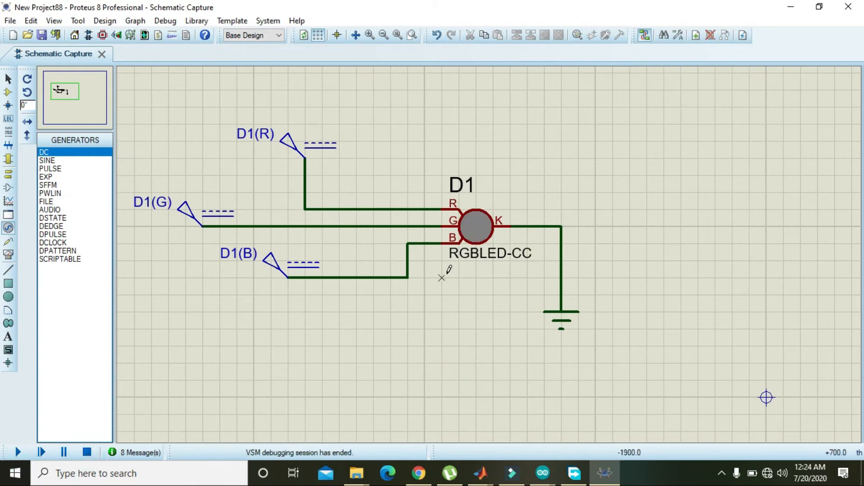
Set the R-pin generator's voltage to 3 V and test the LED colour by running and stopping the simulation
double_click(299, 145)
double_click(504, 99)
type("3")
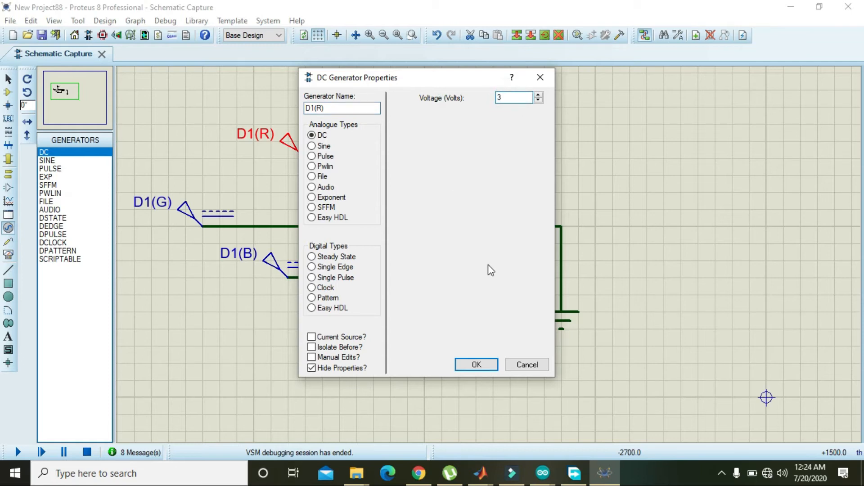
left_click(476, 364)
left_click(18, 452)
left_click(87, 452)
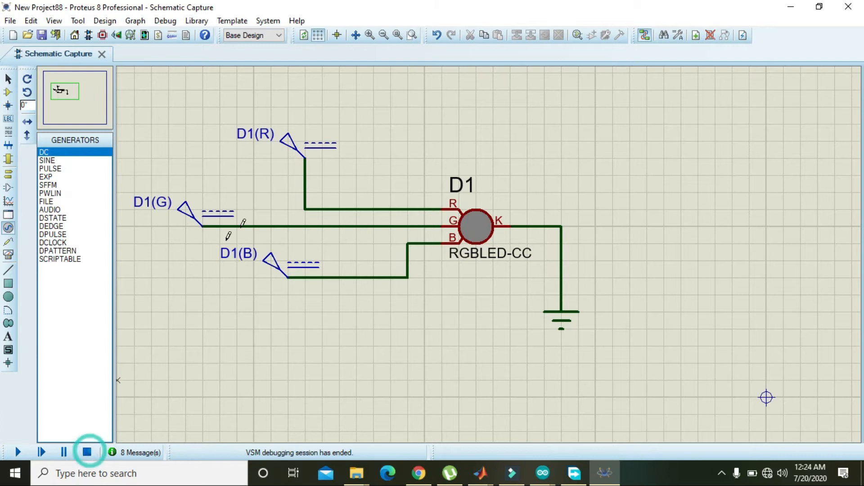
Set the R-pin generator's voltage to 2 V, and run and stop the simulation to test the colour
double_click(292, 152)
double_click(509, 97)
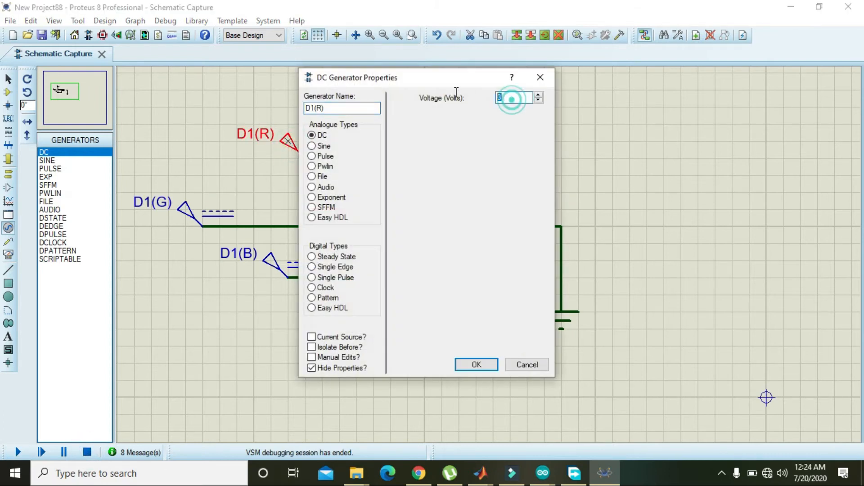
type("2")
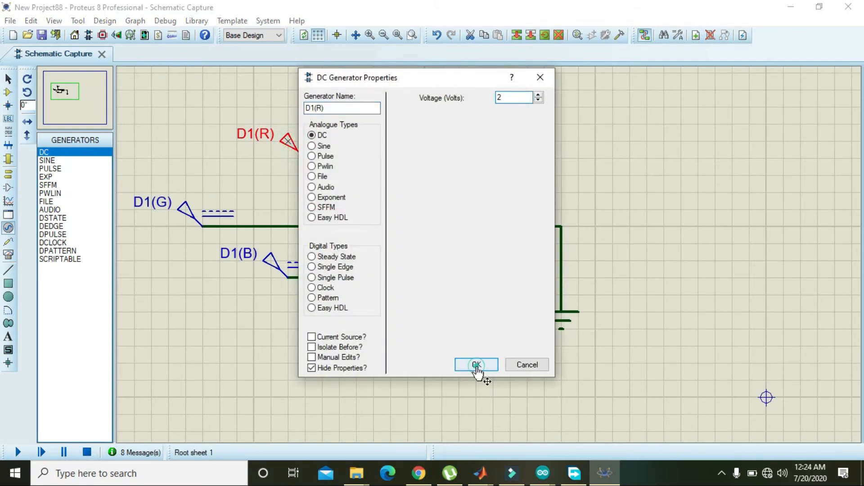
left_click(477, 365)
left_click(14, 454)
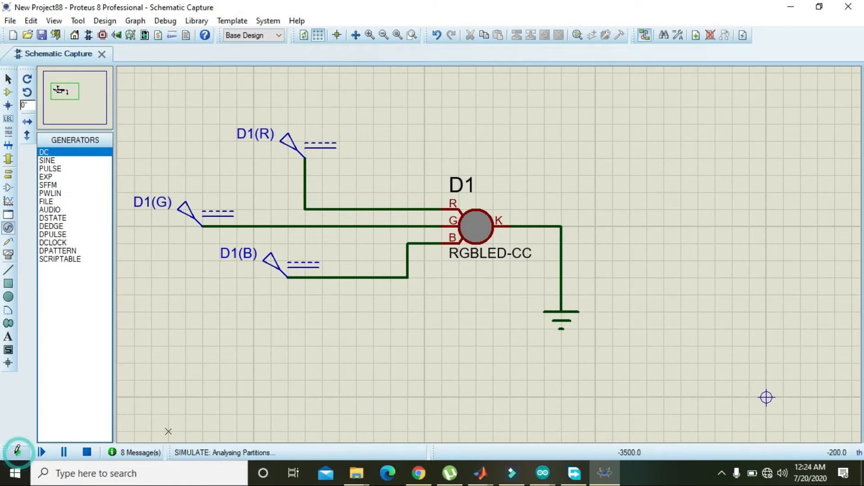
left_click(87, 452)
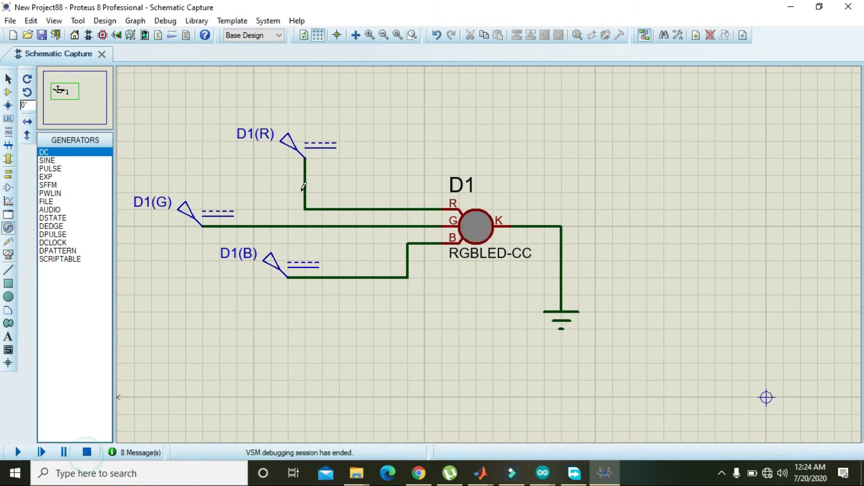
Set the R-pin generator's voltage to 1 V, and run and stop the simulation to test the colour
left_click(304, 140)
left_click(305, 141)
double_click(516, 97)
type("1")
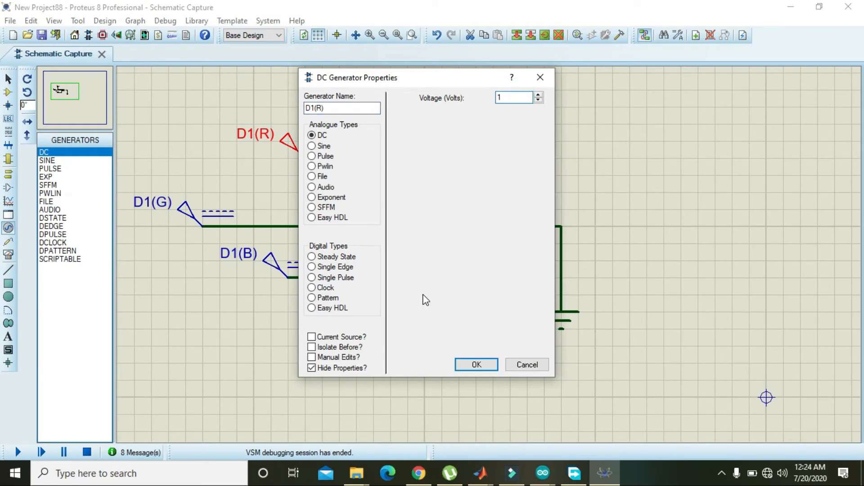
left_click(477, 365)
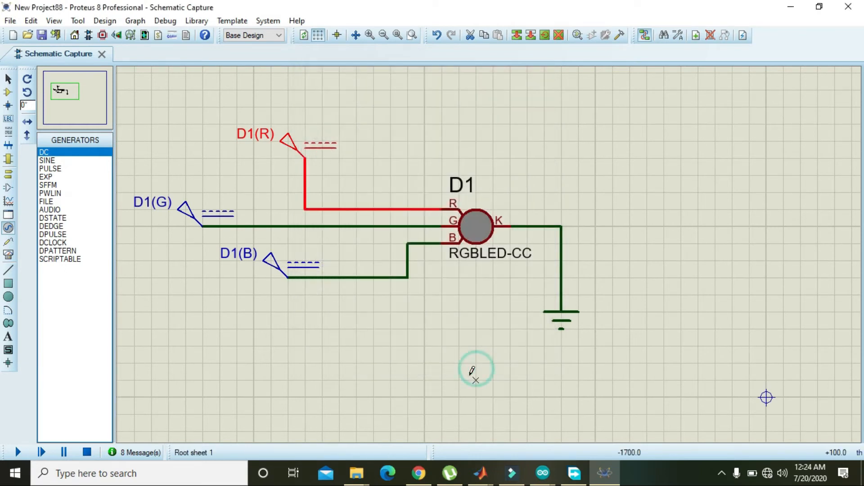
left_click(468, 373)
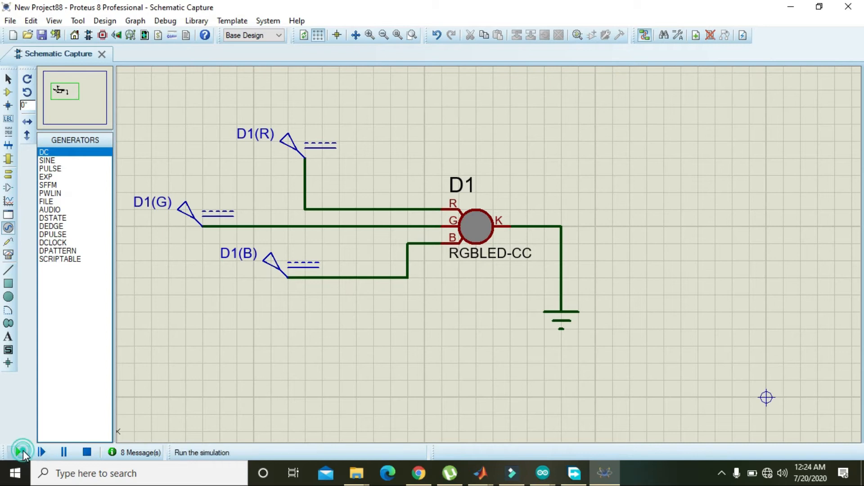
left_click(18, 452)
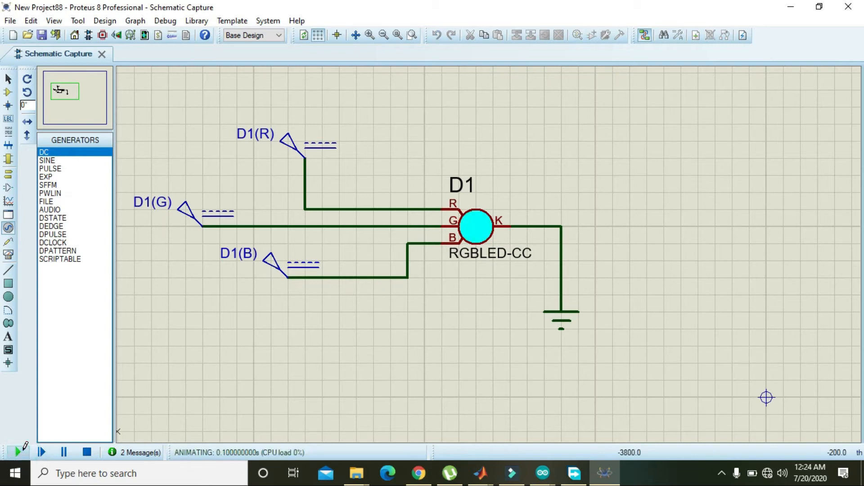
left_click(87, 451)
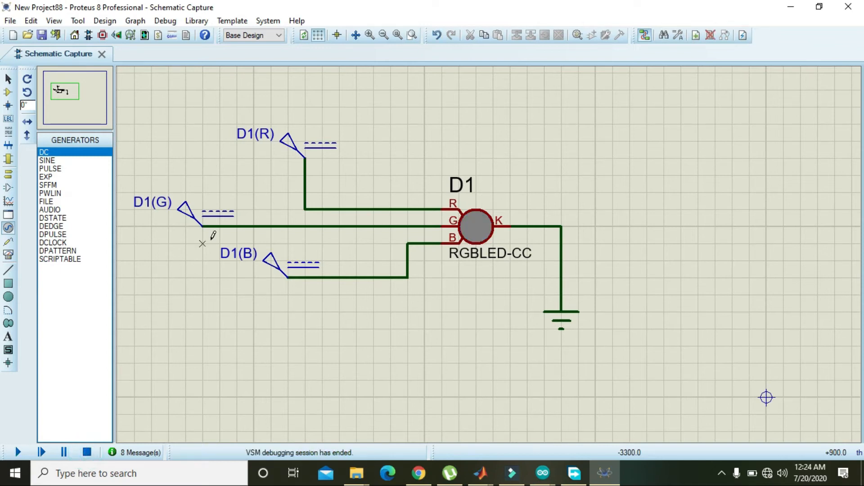
Check the G-pin generator's voltage setting without changing it
double_click(189, 220)
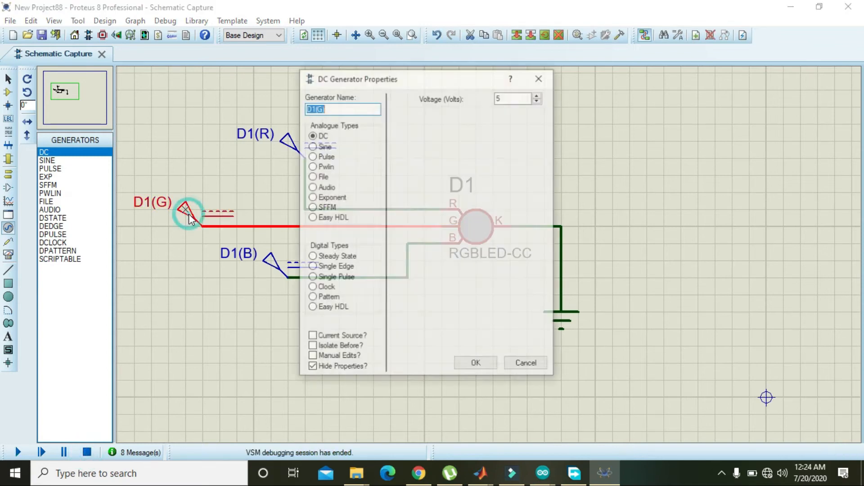
left_click(478, 365)
left_click(458, 362)
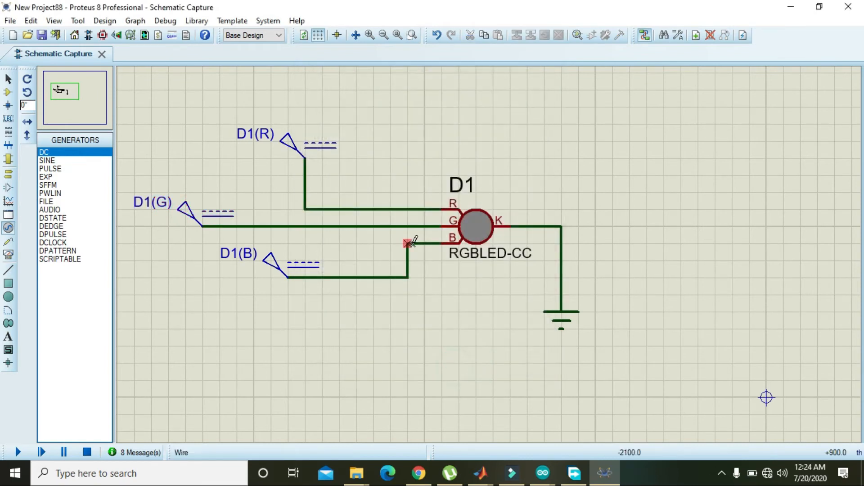
Step down the B-pin generator's voltage, and run and stop the simulation to check its effect on the colour
double_click(270, 260)
left_click(537, 101)
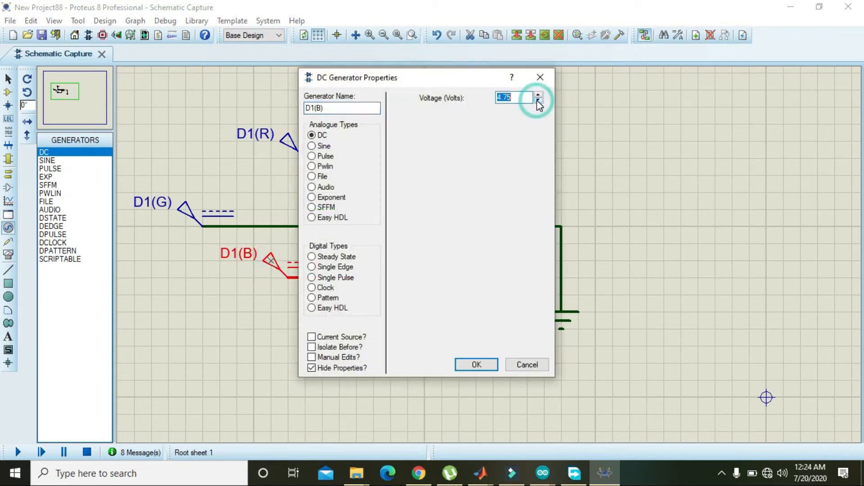
left_click(537, 100)
left_click(468, 362)
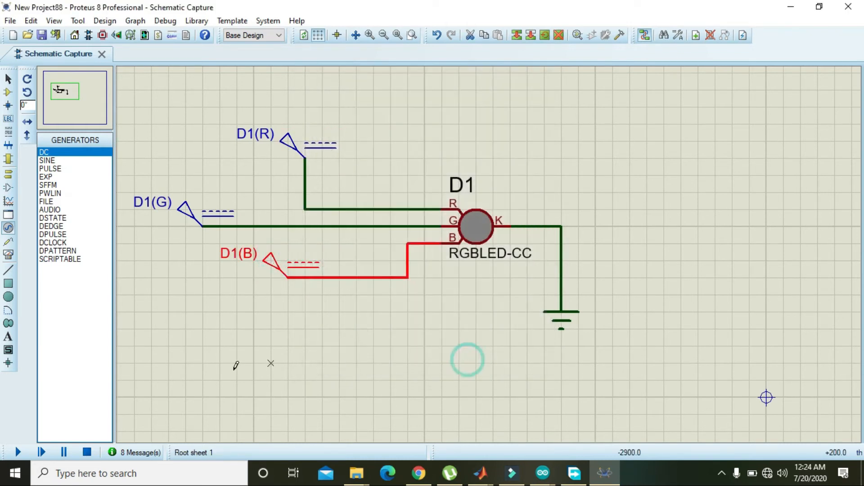
left_click(19, 451)
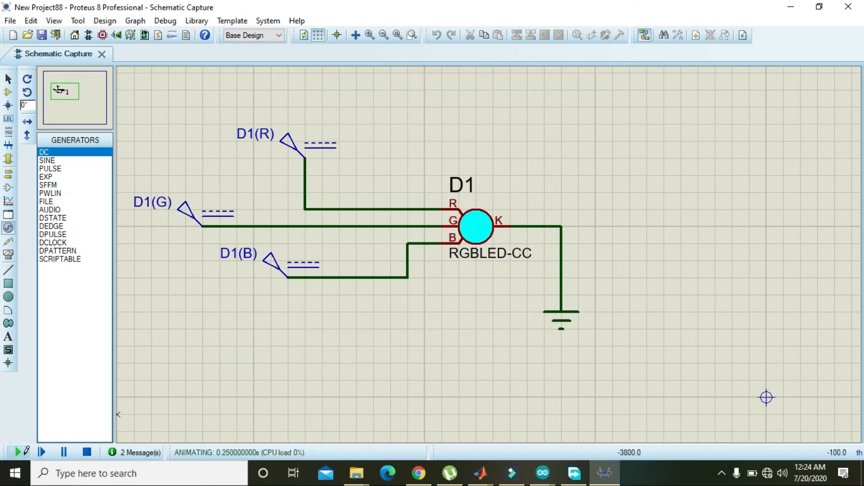
left_click(87, 452)
Lower the B-pin generator's voltage to 2.8125 V, and run and stop the simulation
double_click(282, 267)
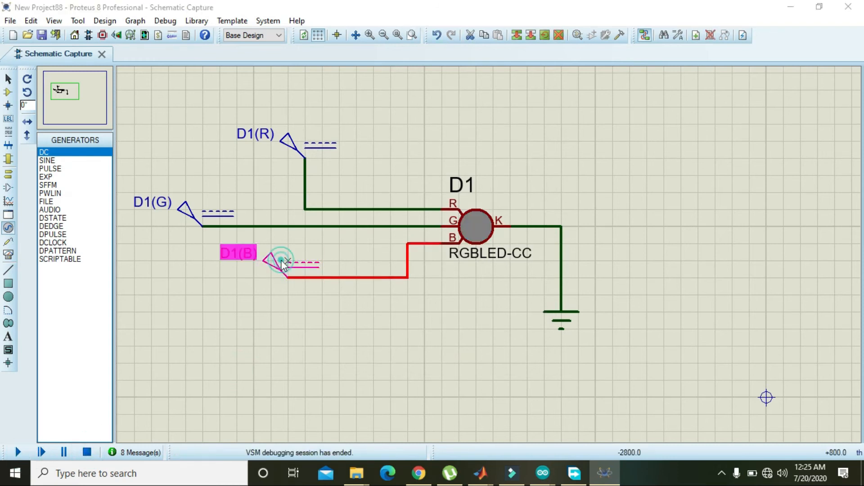
left_click(537, 100)
left_click(537, 100)
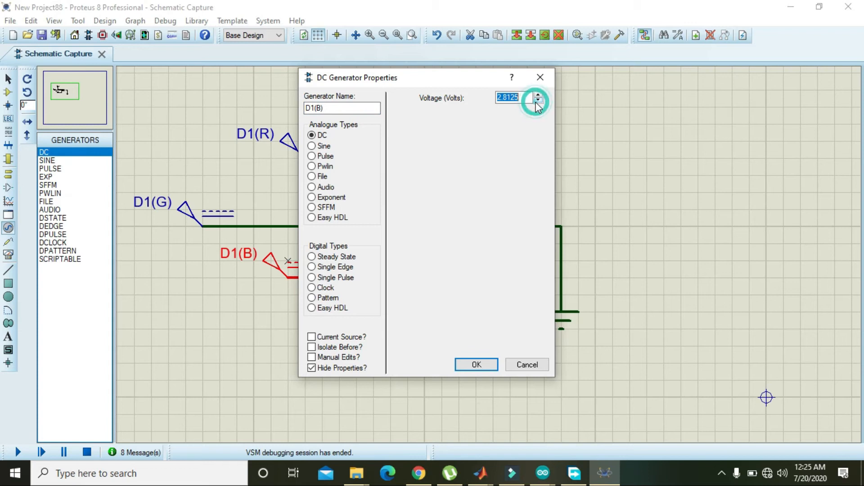
left_click(476, 364)
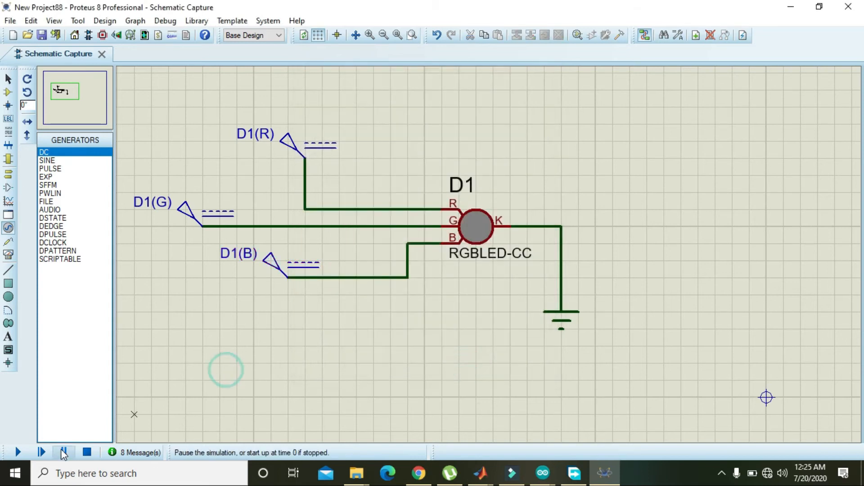
left_click(18, 451)
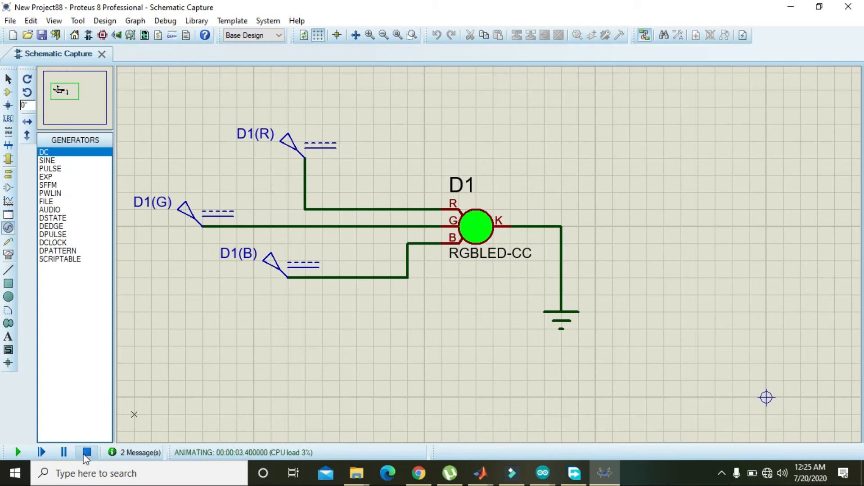
left_click(85, 453)
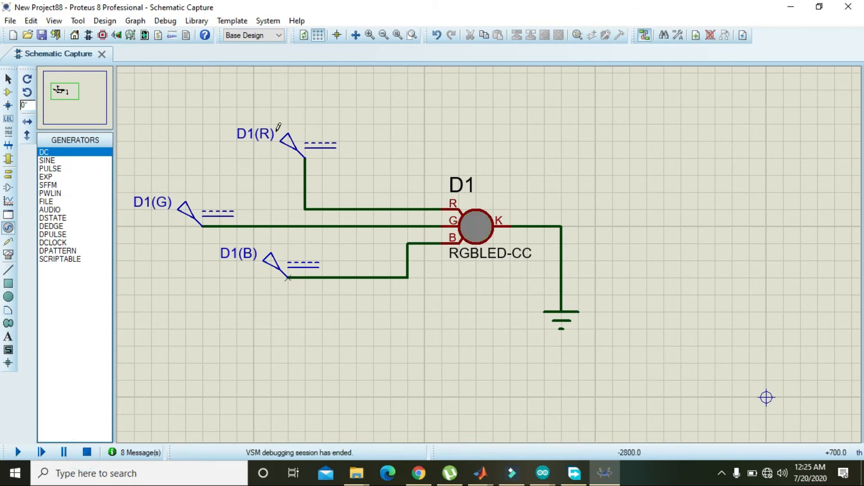
Check the voltage settings of the B-pin and R-pin generators
double_click(287, 261)
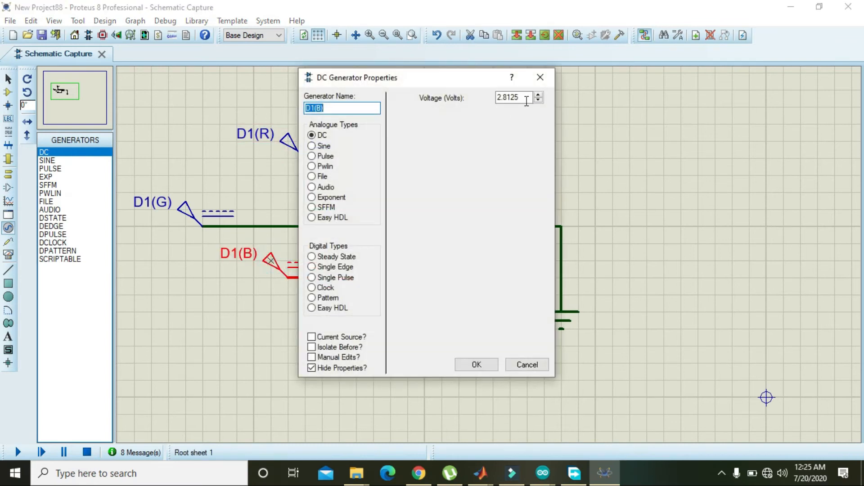
left_click(536, 81)
double_click(287, 150)
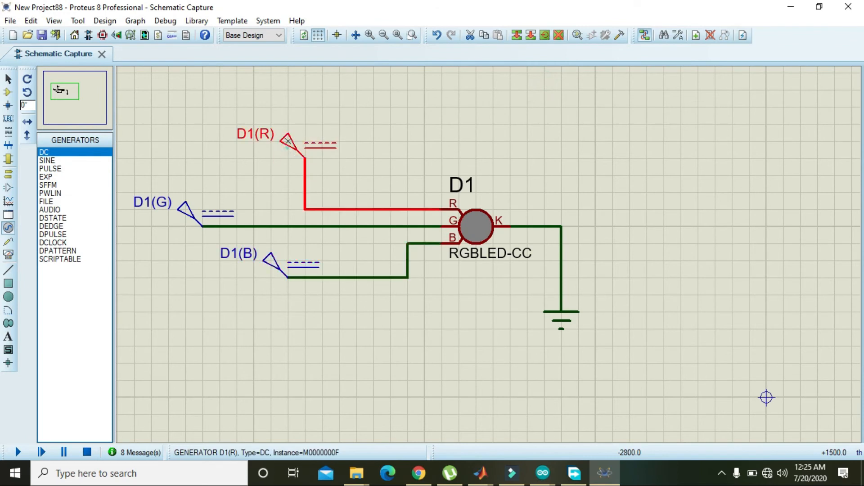
left_click(498, 97)
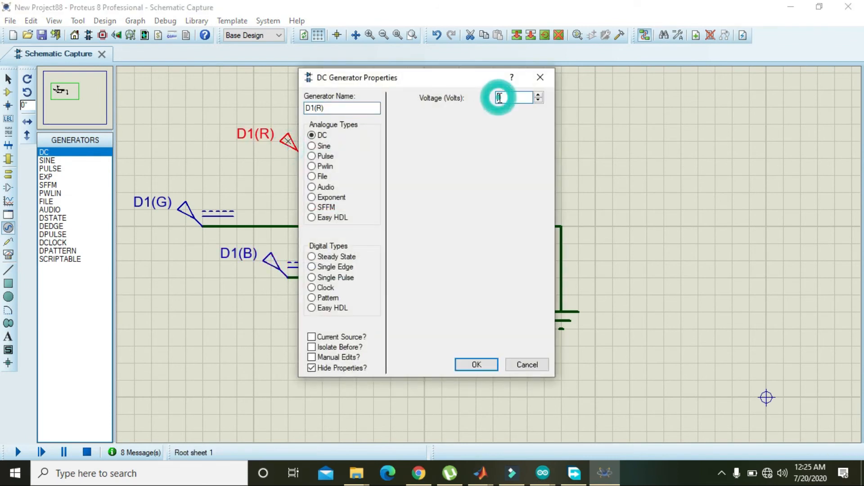
left_click(479, 363)
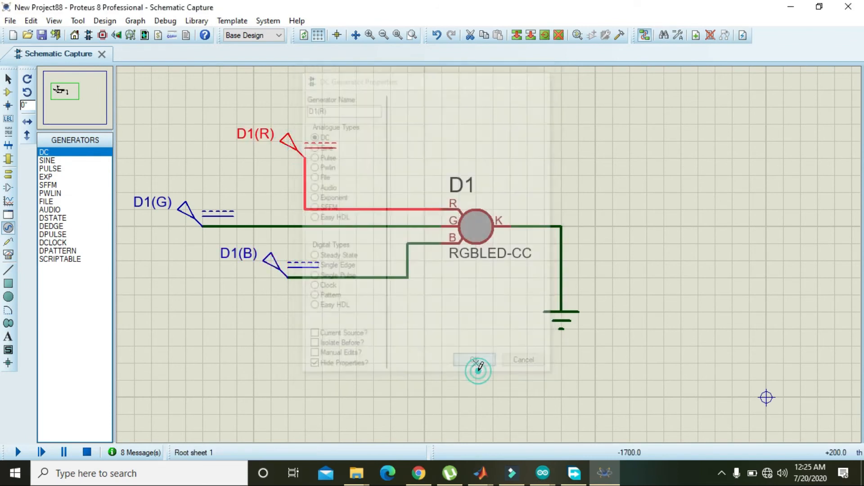
Set the B-pin generator's voltage to 5 V
left_click(268, 261)
left_click(269, 261)
double_click(517, 97)
type("5")
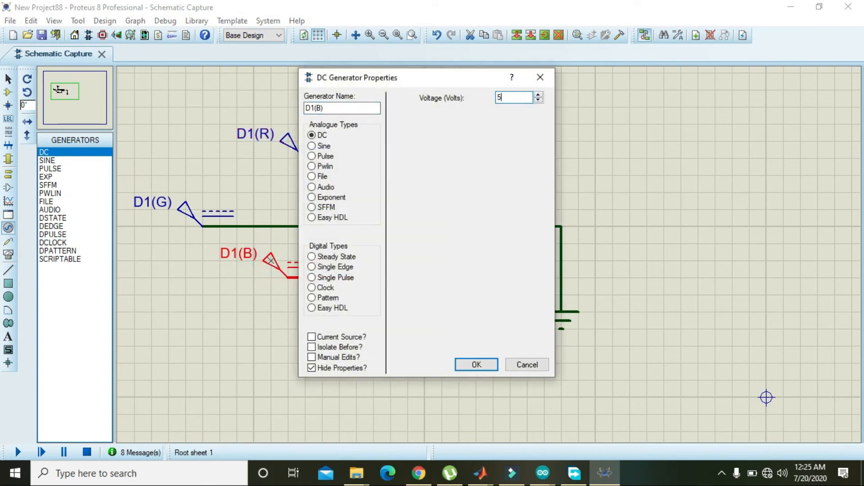
left_click(476, 364)
Check the G-pin generator's voltage without changing it and run the simulation to test the mixed colour
left_click(184, 210)
left_click(184, 209)
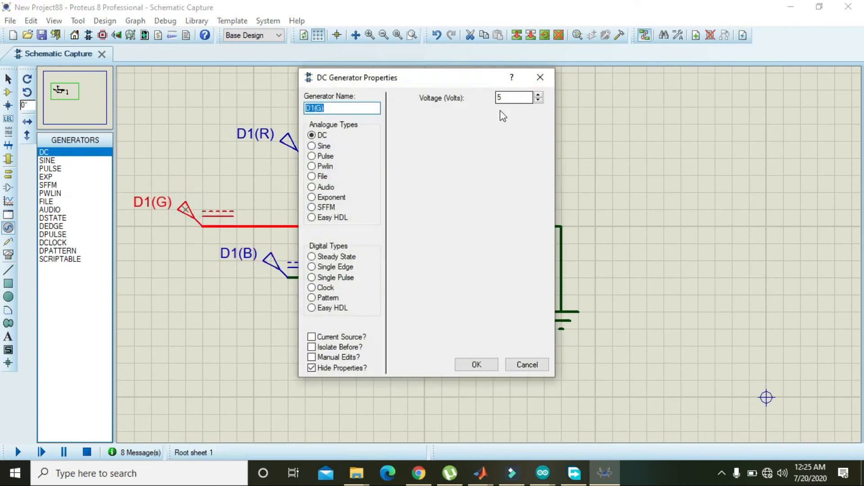
left_click(489, 366)
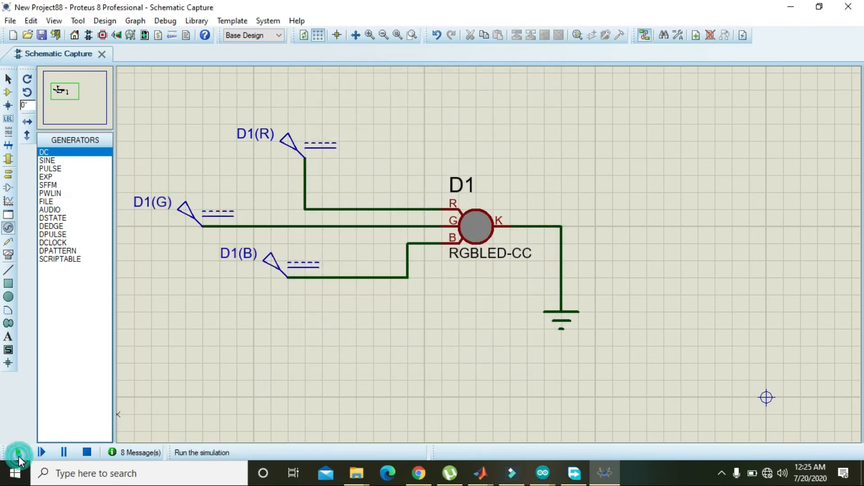
left_click(18, 452)
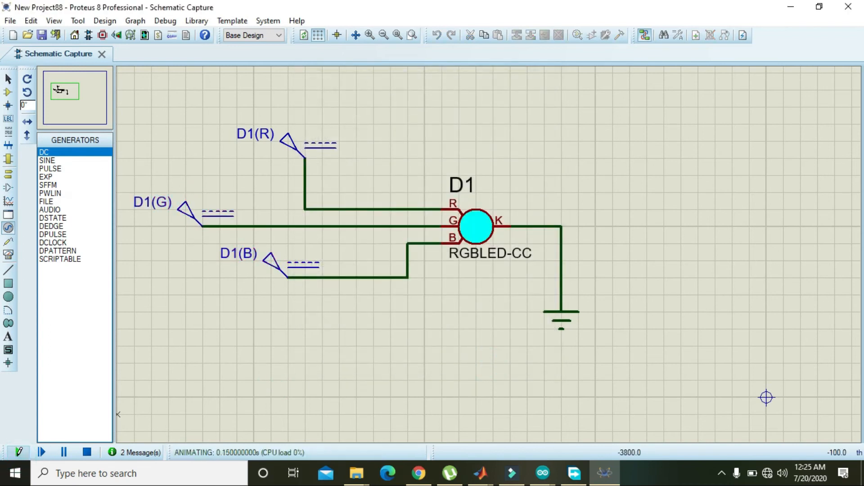
Stop the running simulation and set the B-pin generator's voltage to 0 V
left_click(270, 267)
left_click(270, 267)
key("Tab")
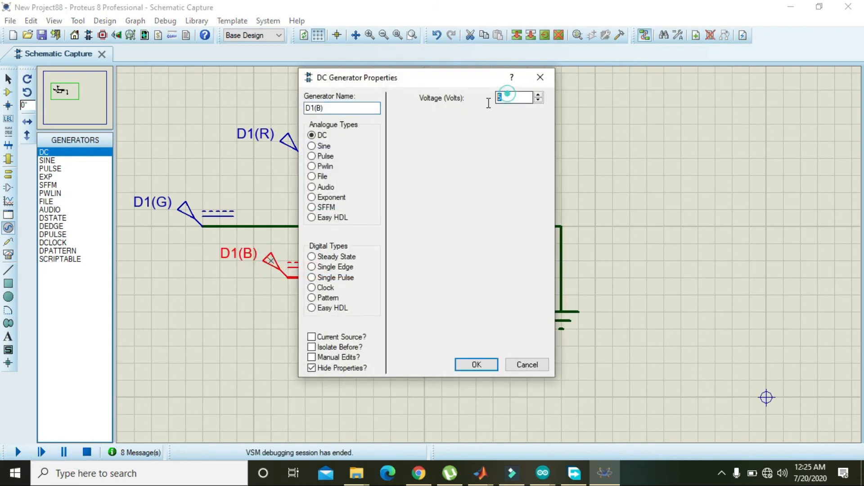
type("0")
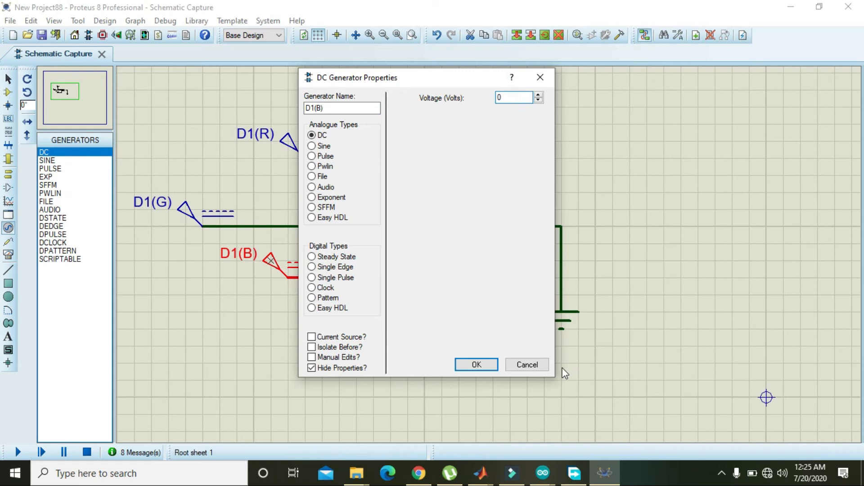
left_click(485, 367)
Set the R-pin generator's voltage to 5 V
left_click(298, 149)
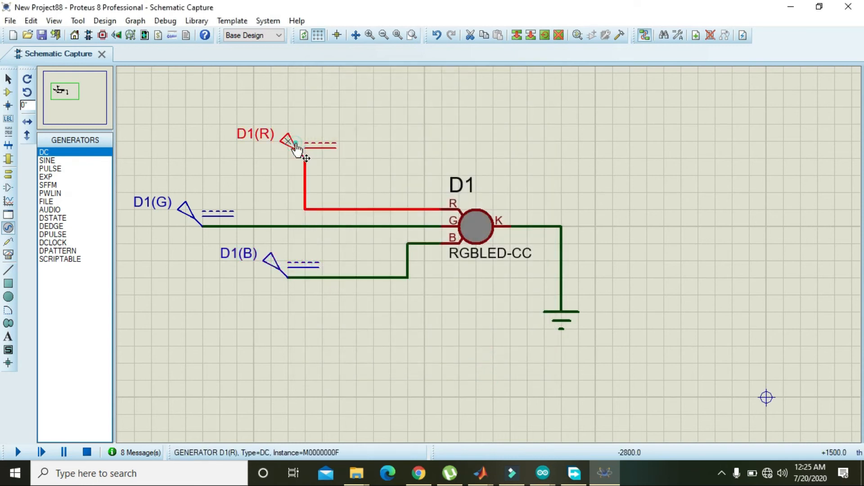
left_click(299, 149)
double_click(529, 97)
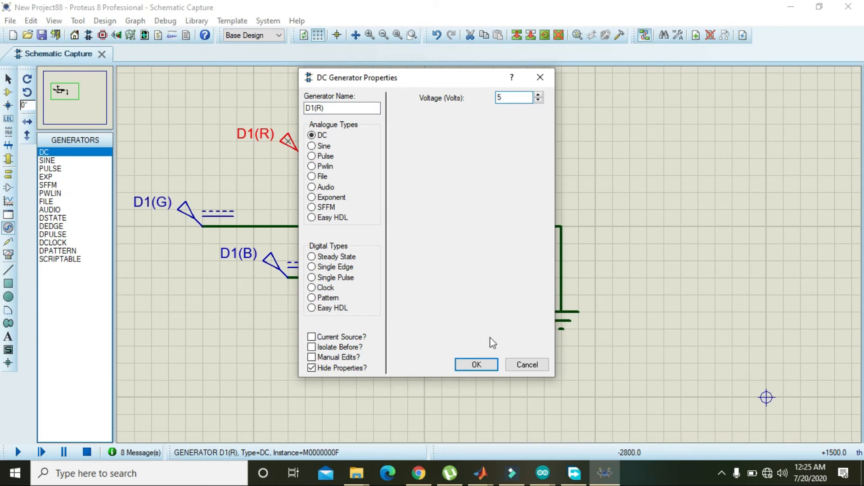
left_click(478, 364)
Check the G-pin generator's voltage without changing it, and run and stop the simulation to test the red-green mix
double_click(187, 207)
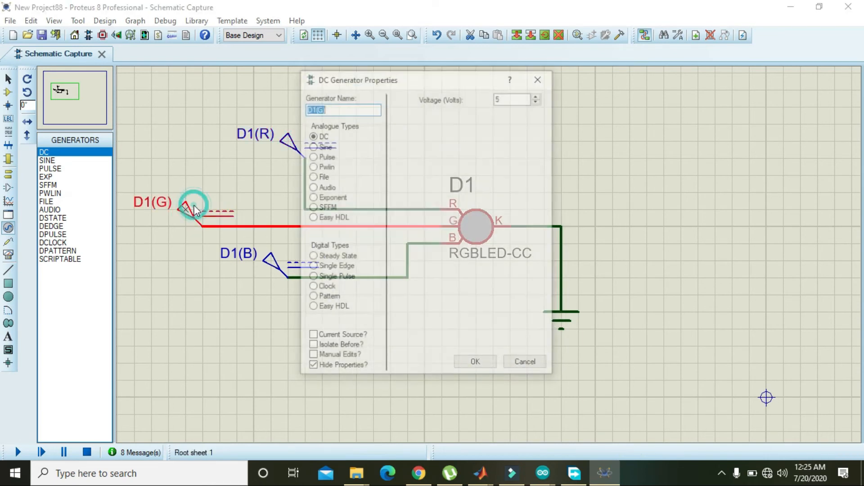
left_click(477, 364)
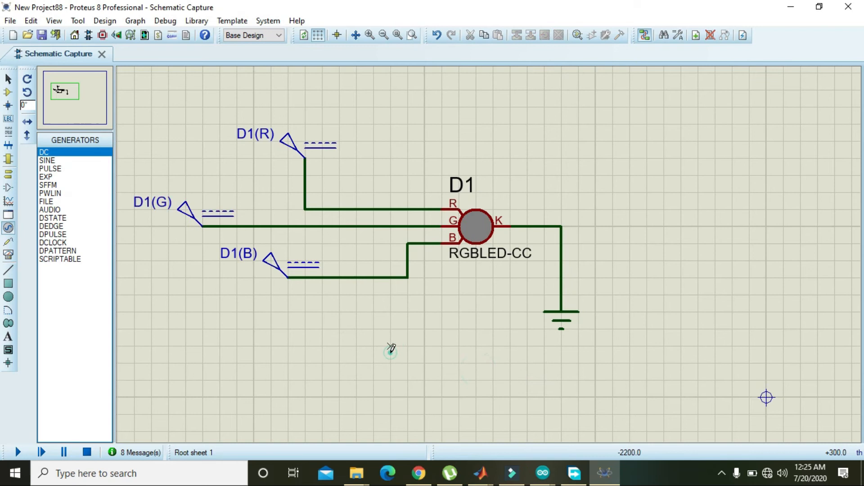
left_click(18, 452)
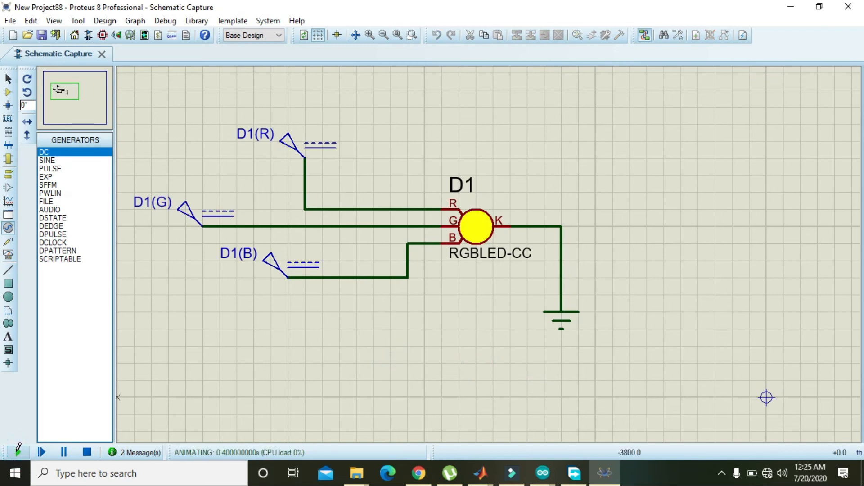
left_click(87, 452)
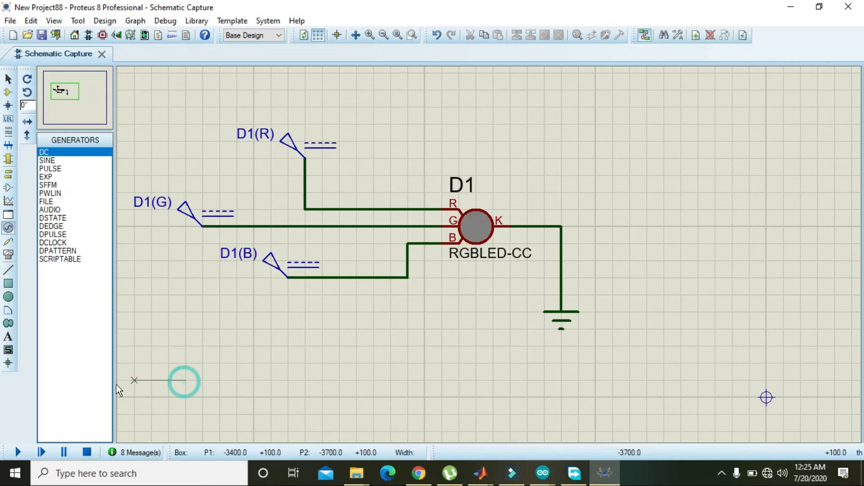
Lower the G-pin generator's voltage to turn the green channel off, and check the R-pin generator's voltage without changing it
left_click_drag(537, 134, 518, 181)
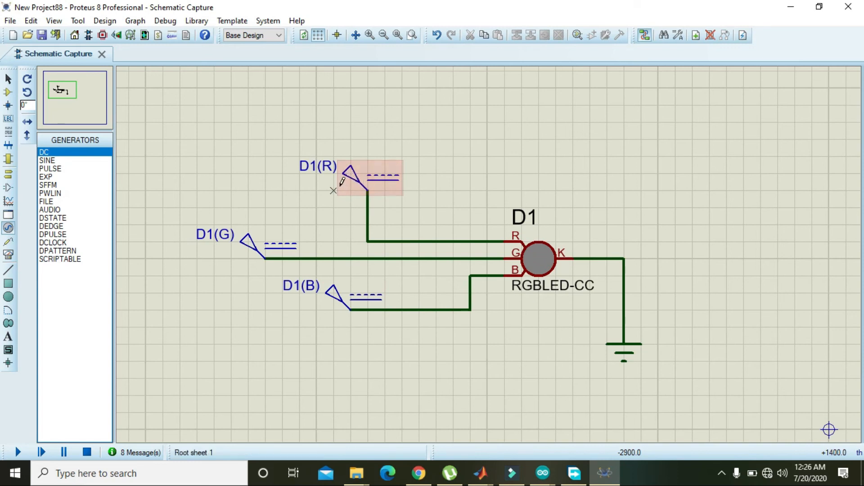
double_click(249, 249)
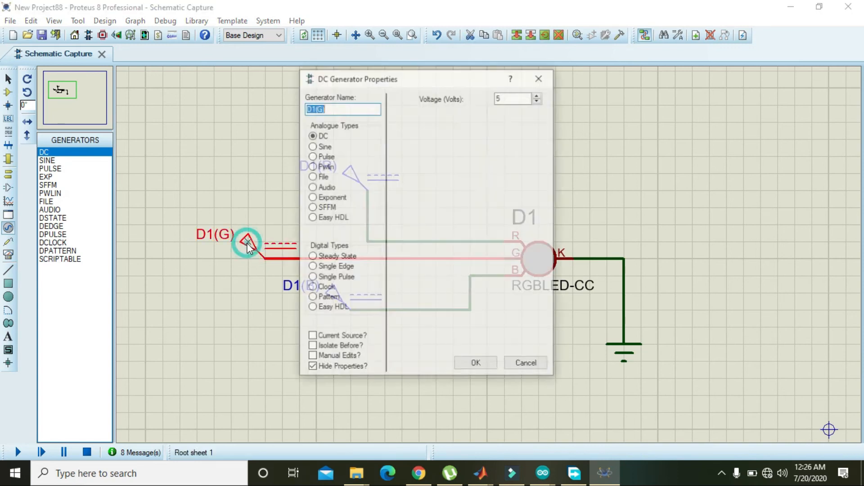
double_click(511, 96)
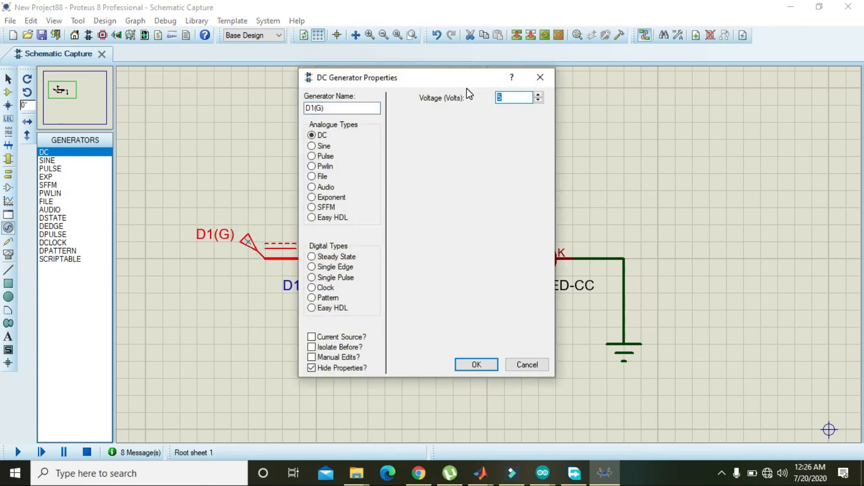
left_click(485, 362)
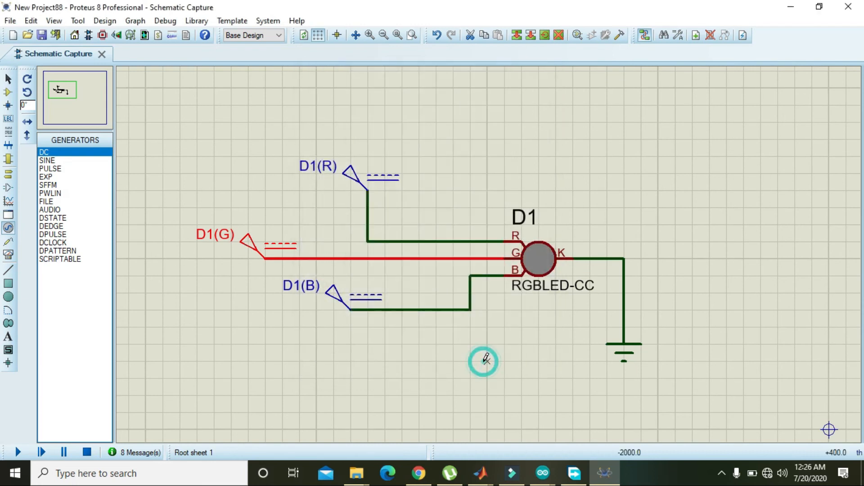
double_click(358, 182)
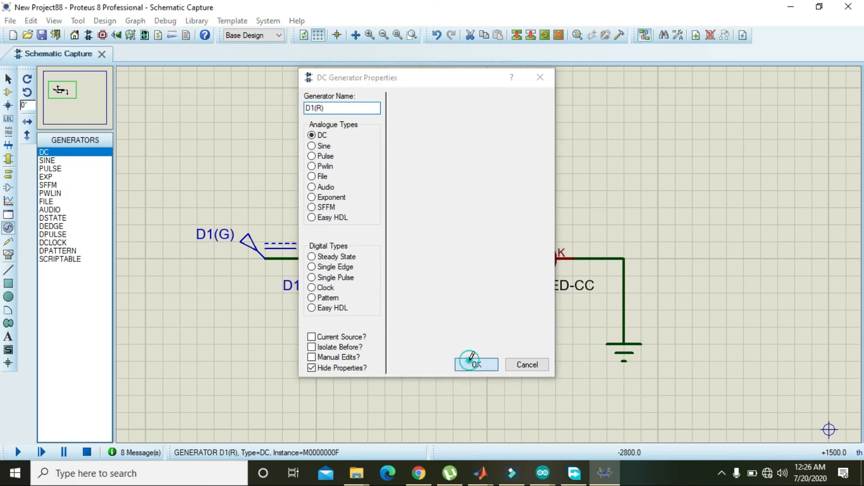
left_click(470, 363)
Set the B-pin generator's voltage to 5 V
double_click(341, 297)
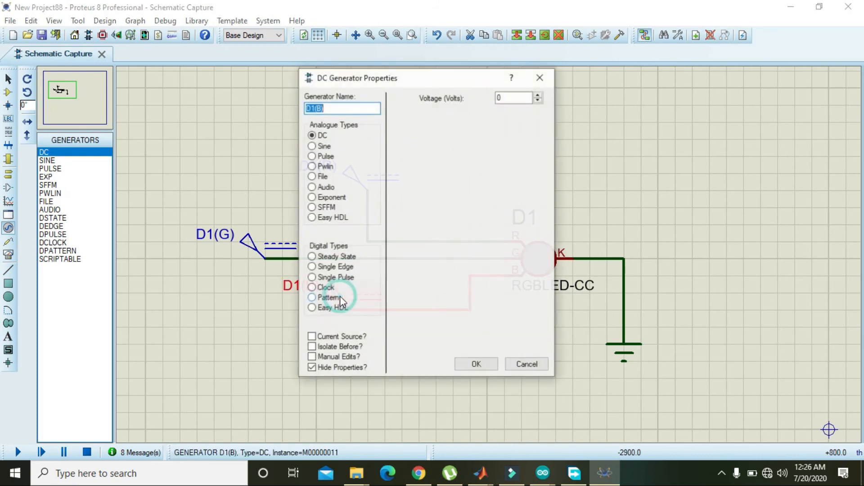
double_click(513, 98)
type("5")
left_click(470, 366)
left_click(469, 376)
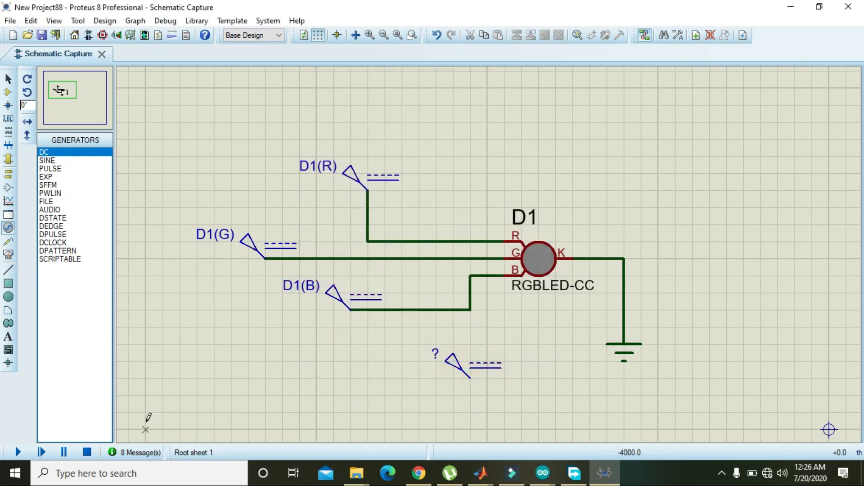
right_click(449, 358)
right_click(449, 357)
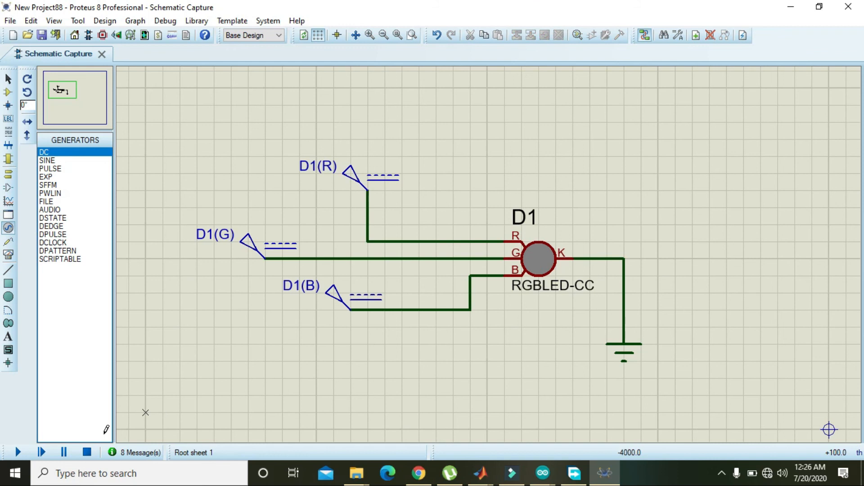
Run the simulation to test the LED colour mixed from the red and blue channels
left_click(20, 452)
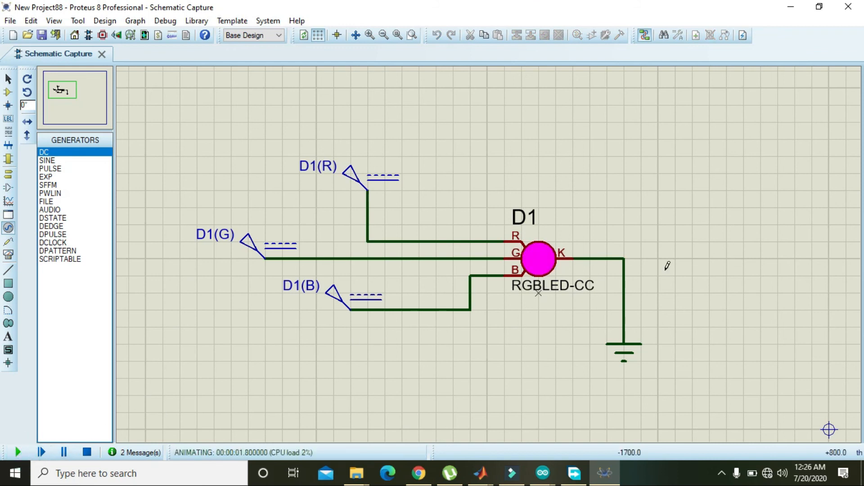
left_click_drag(675, 275, 829, 276)
left_click_drag(861, 310, 855, 312)
left_click_drag(304, 119, 128, 140)
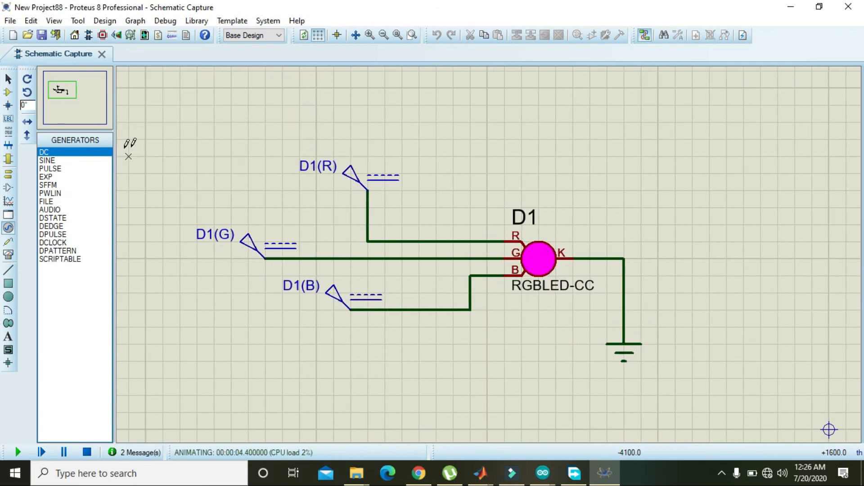